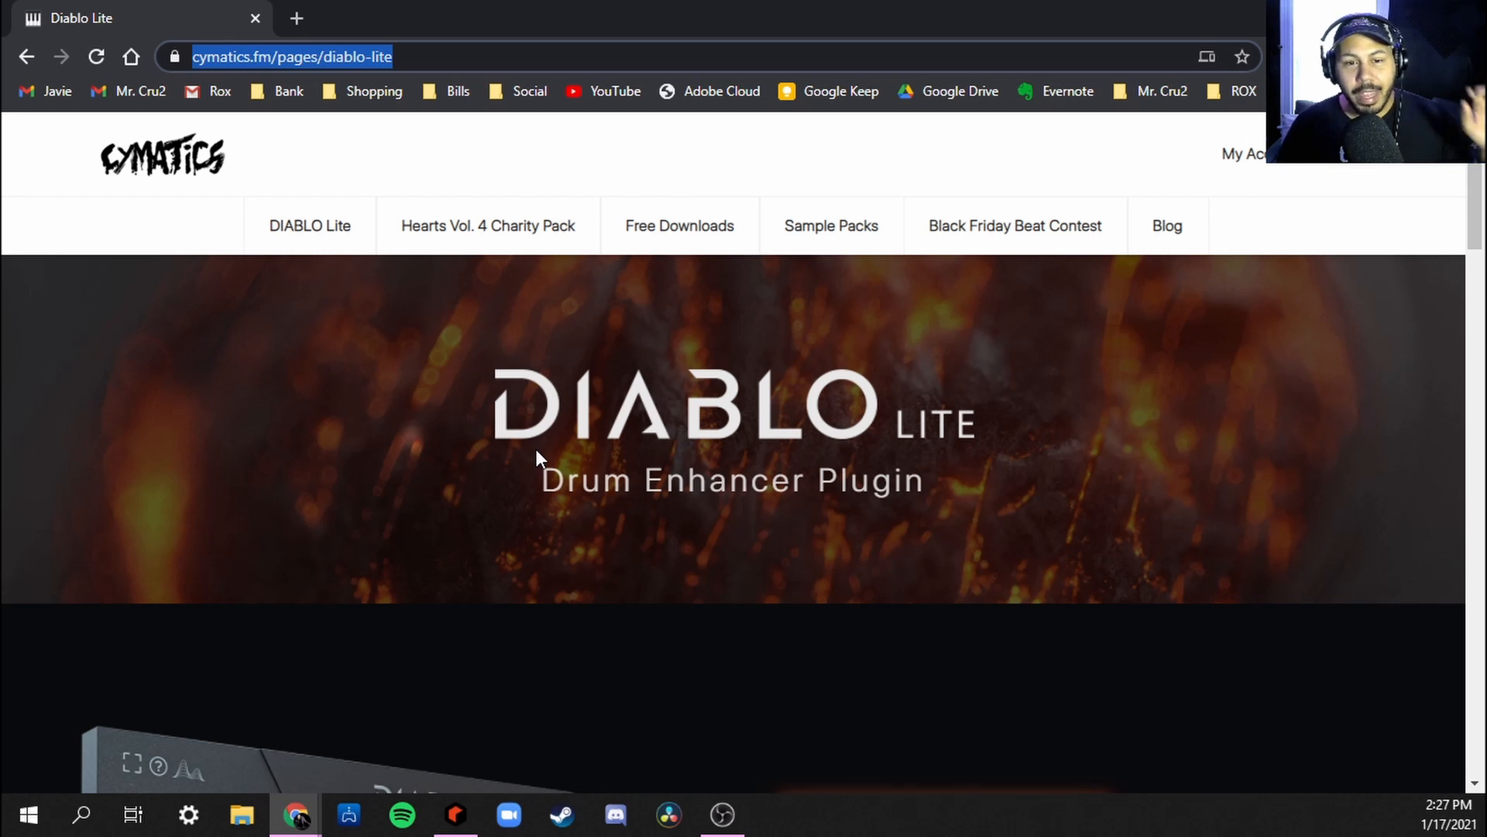
# Review the Diablo Lite product page down to the free download section and its description, and return to Reason
pyautogui.scroll(-8, 536, 449)
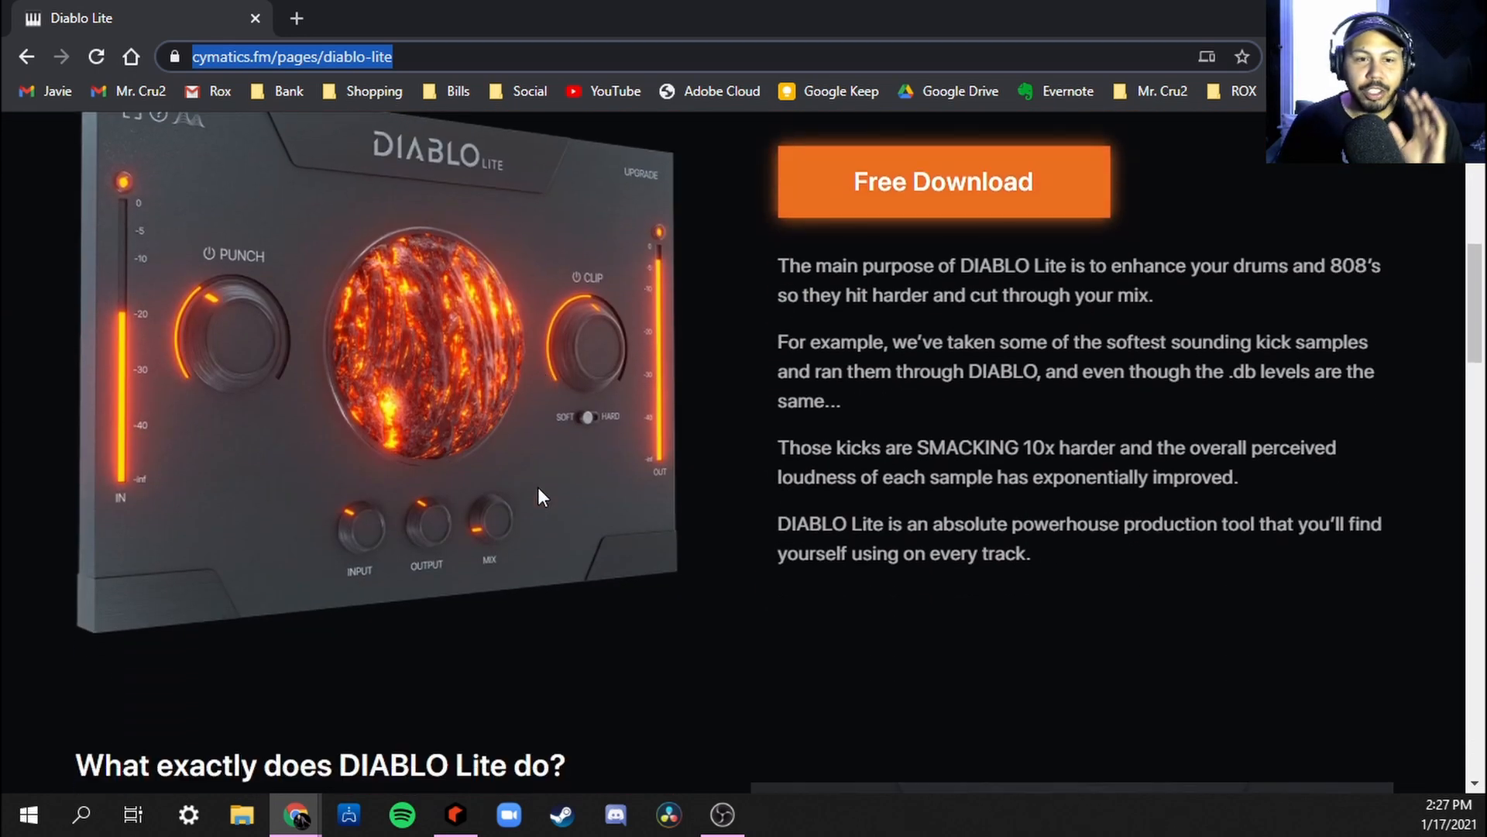
pyautogui.scroll(1, 538, 498)
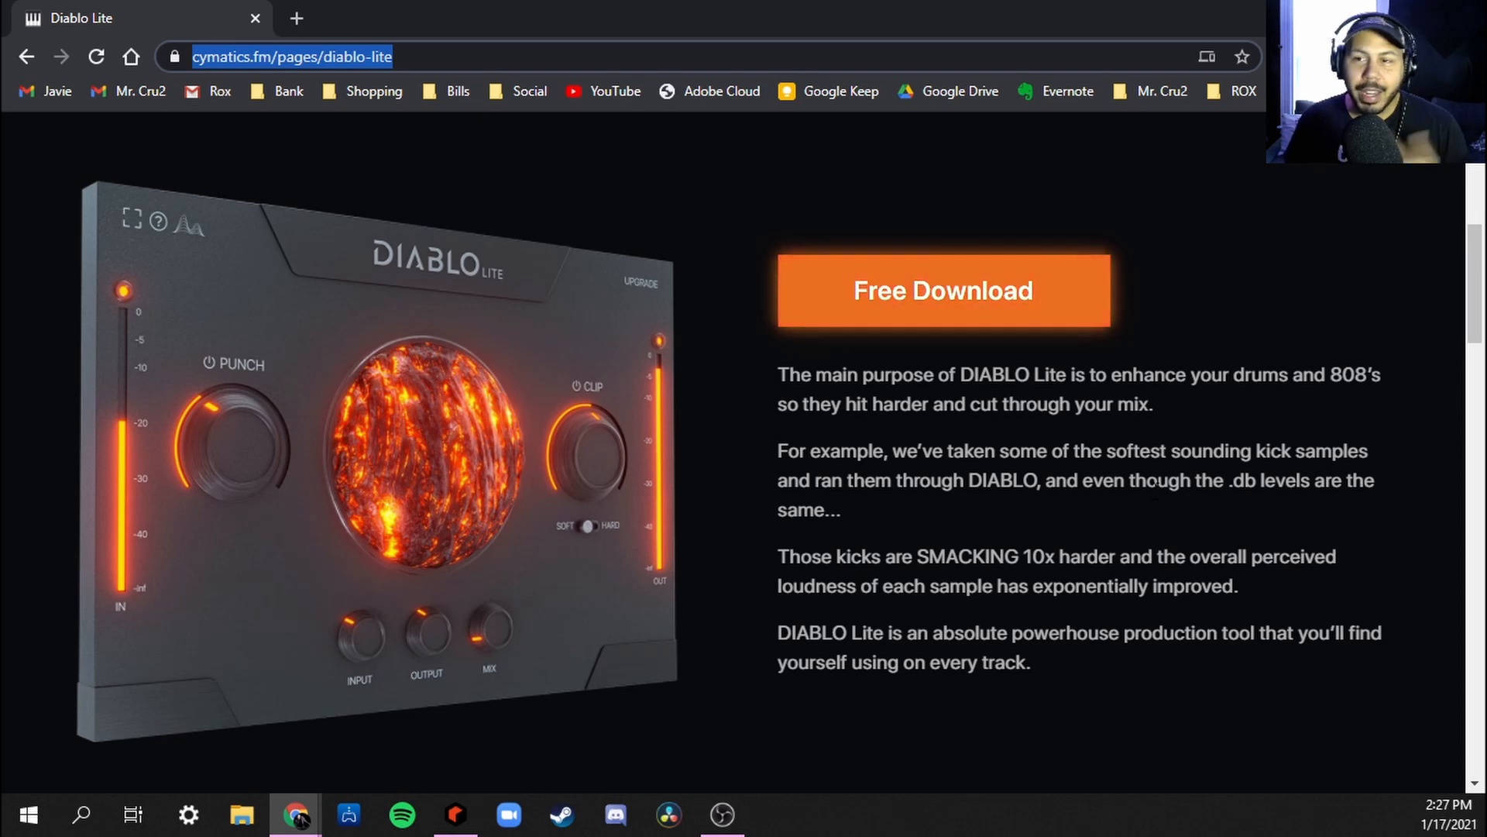
pyautogui.click(1357, 14)
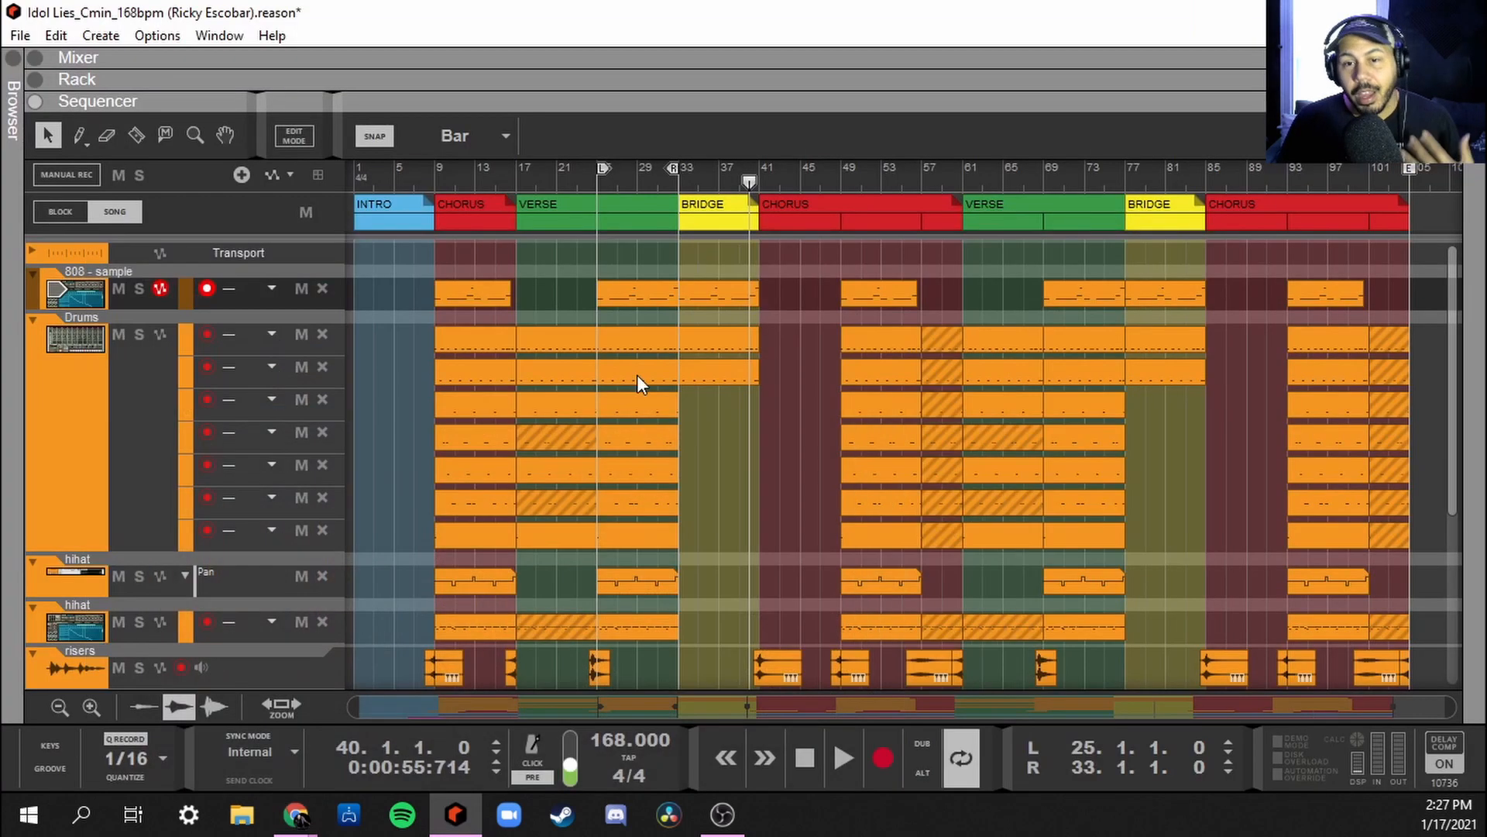
# Play the looped verse section from bar 25 to hear the current mix, and stop playback
pyautogui.click(736, 454)
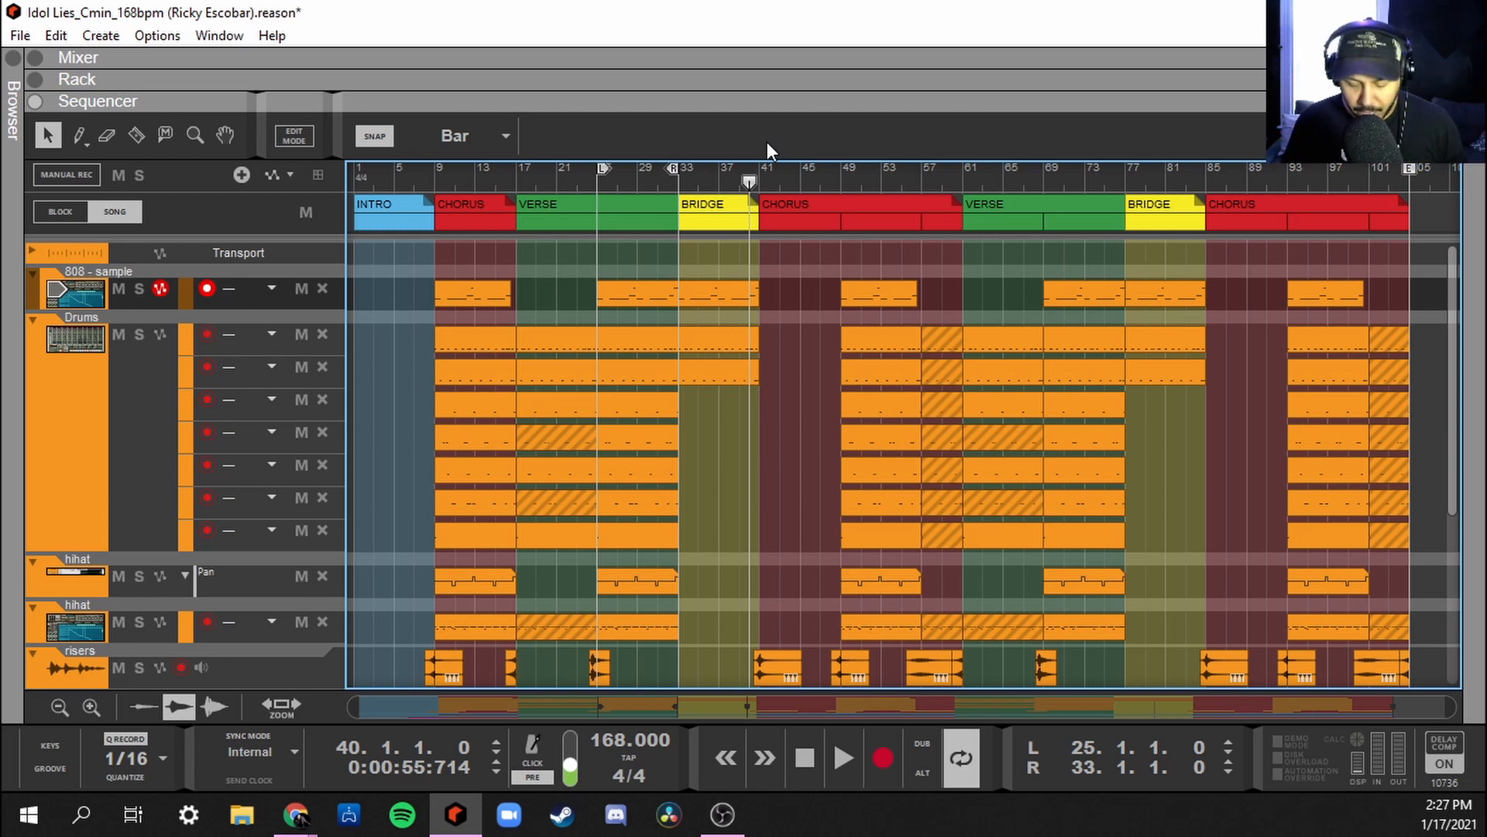
pyautogui.press('KP_1')
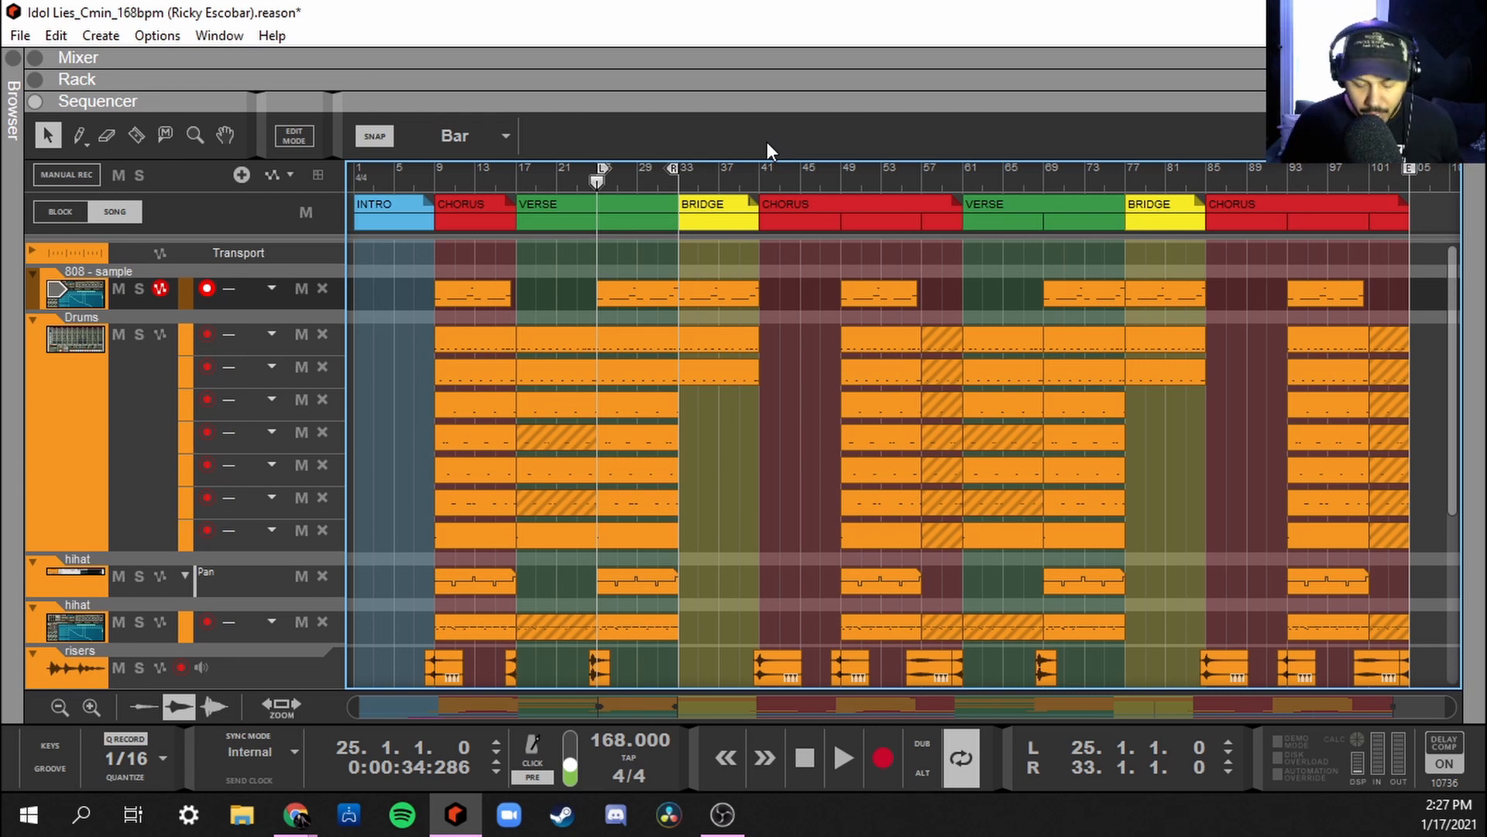
pyautogui.press('space')
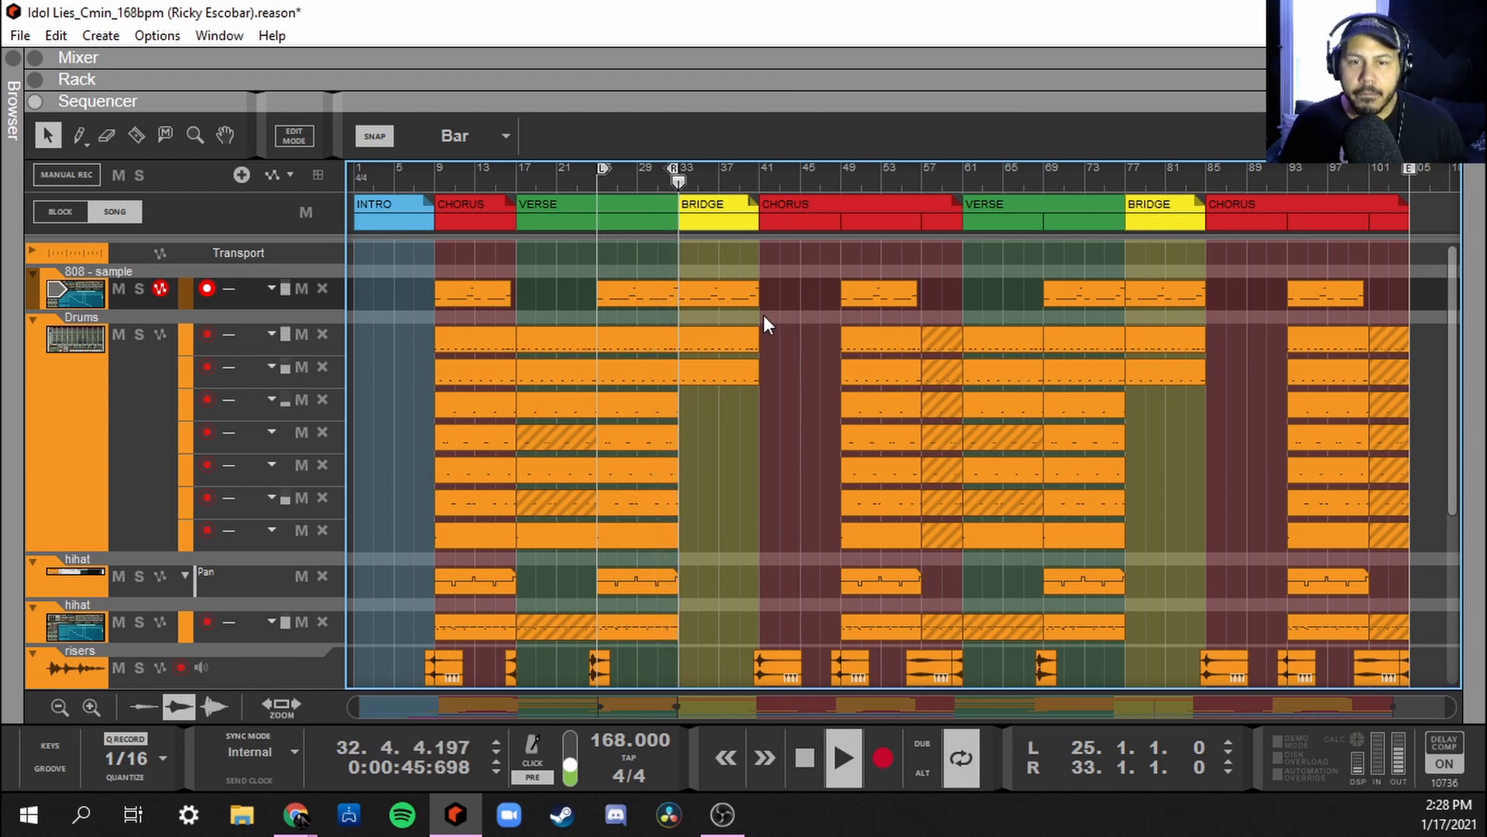
pyautogui.press('space')
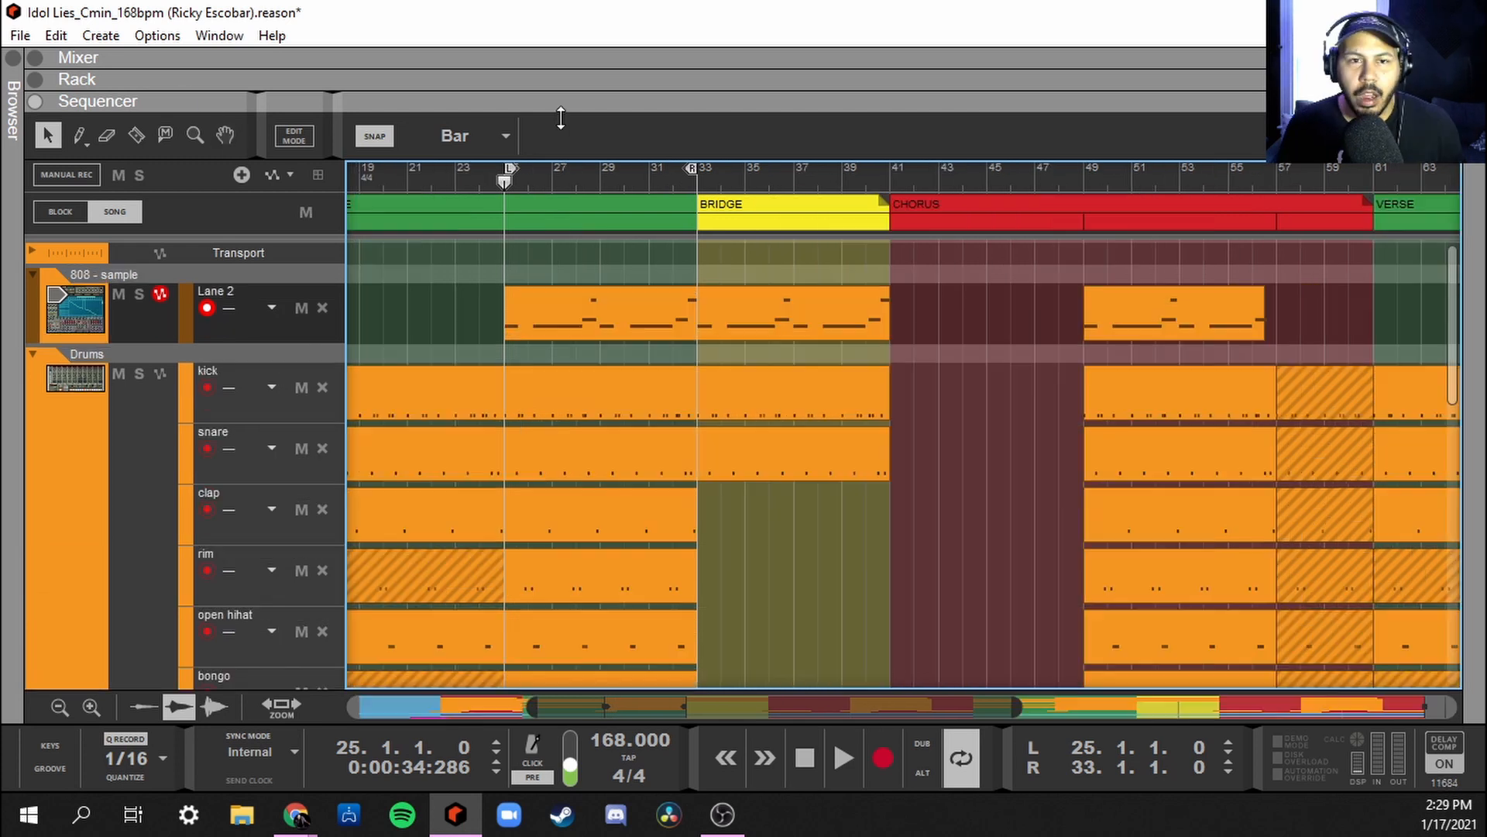
# Show the rack and examine the Diablo Lite insert effects on the 808, kick and DRUMS bus channels
pyautogui.moveTo(558, 105); pyautogui.dragTo(646, 794)
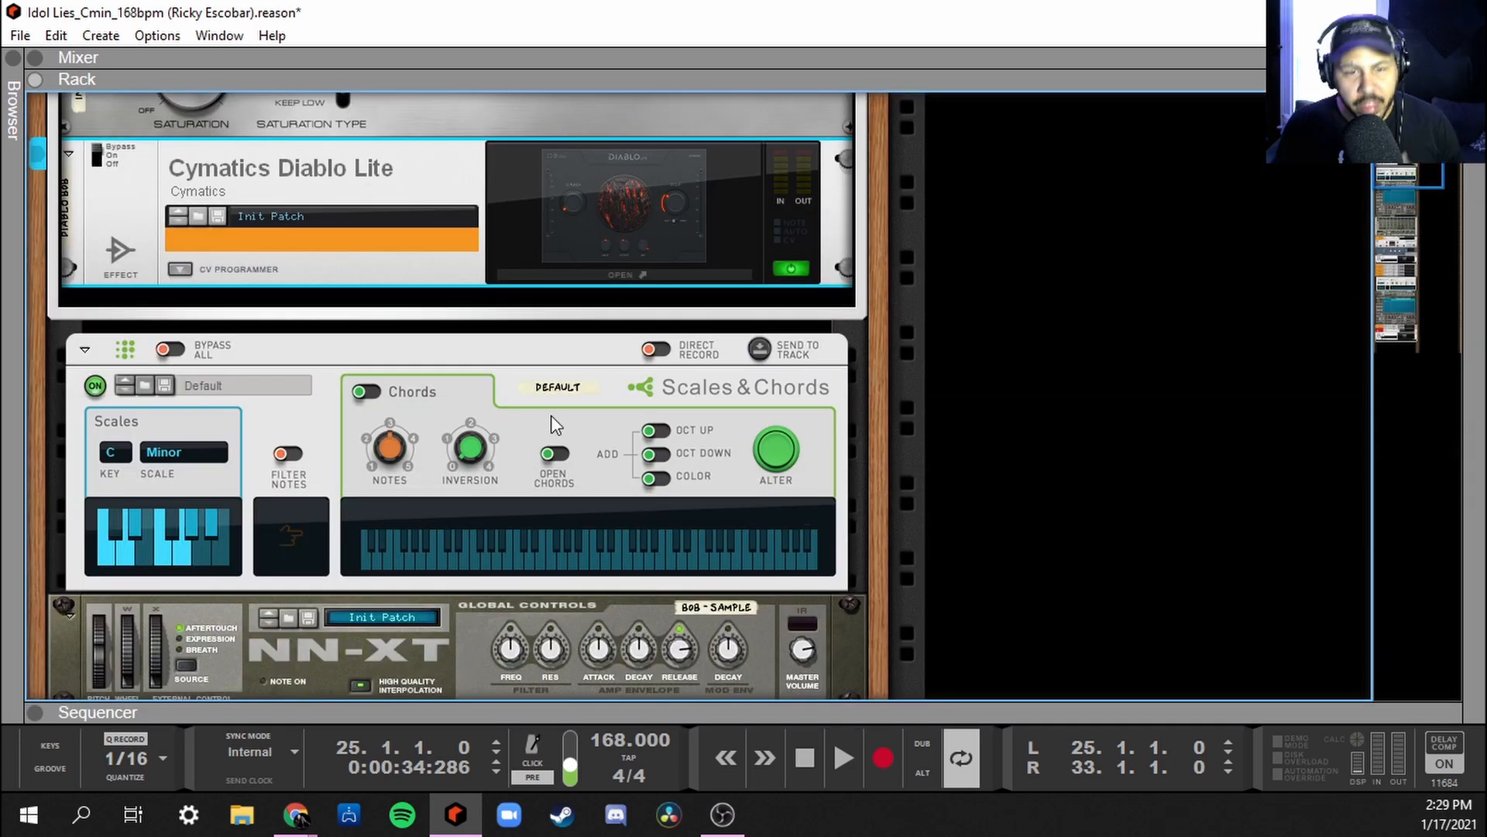
pyautogui.scroll(3, 564, 421)
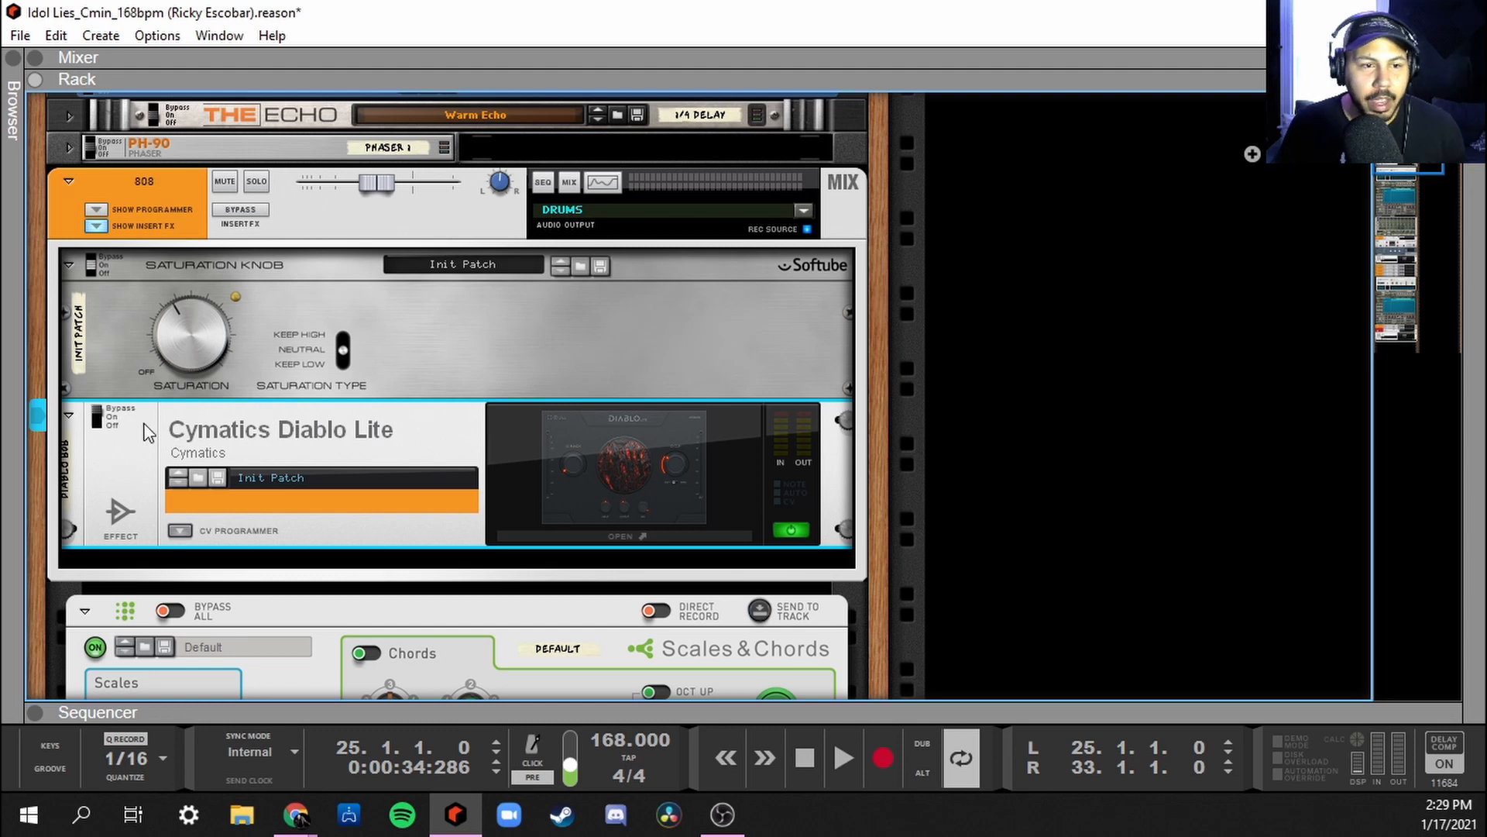
pyautogui.scroll(-8, 221, 418)
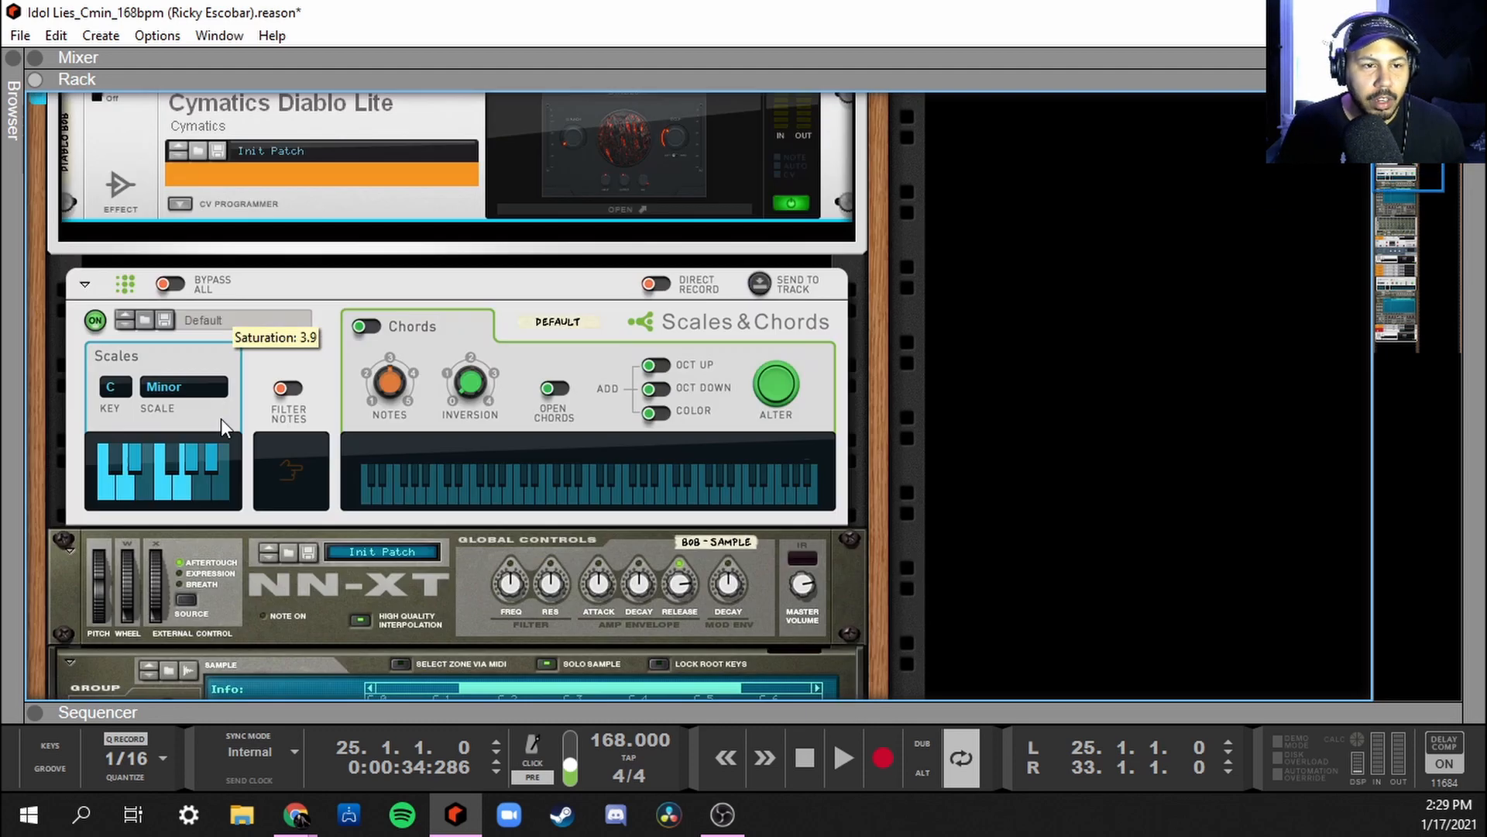
pyautogui.scroll(7, 243, 411)
pyautogui.scroll(6, 239, 411)
pyautogui.scroll(-2, 240, 415)
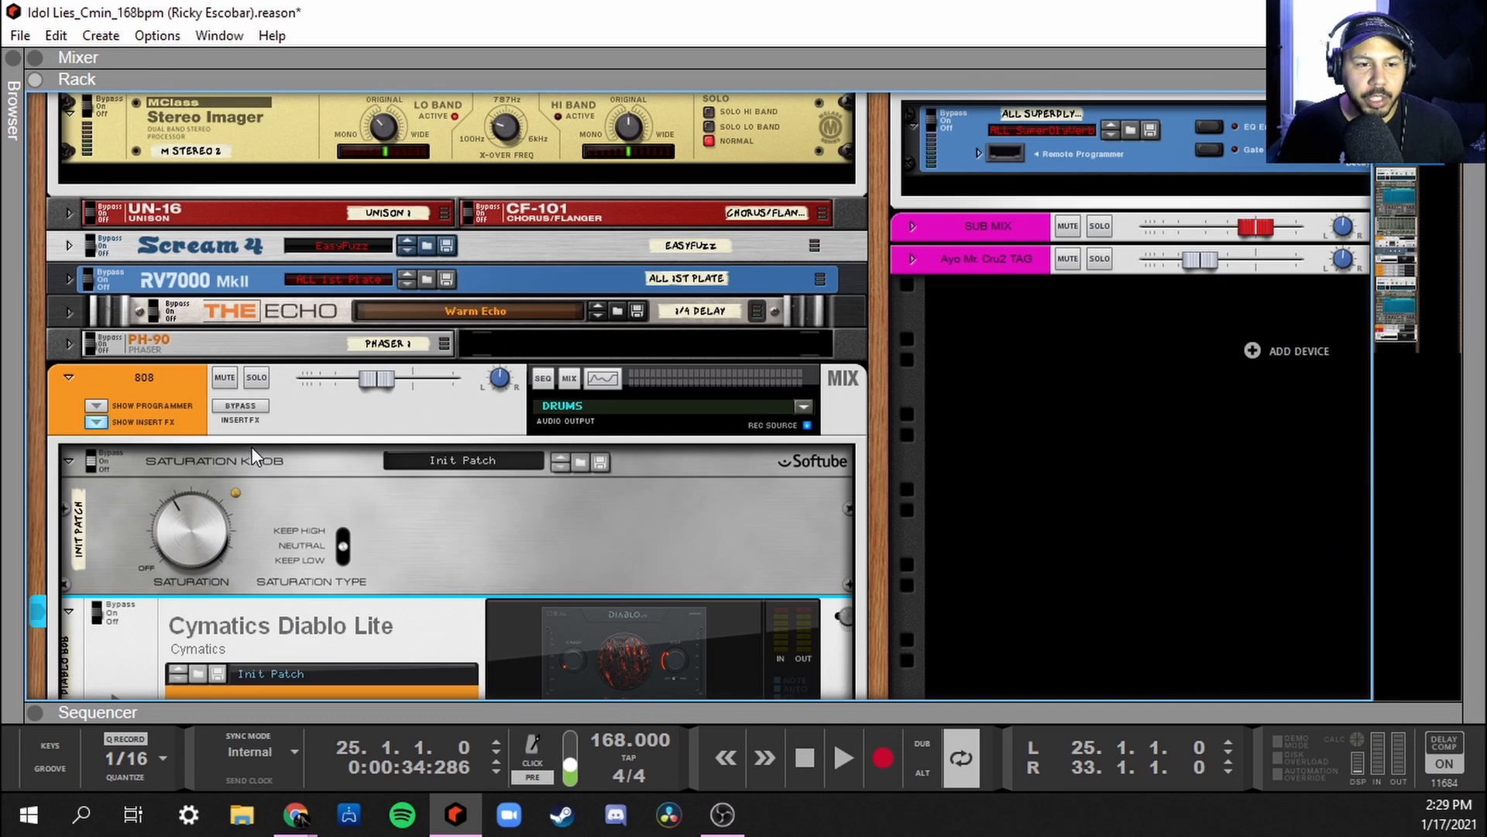
pyautogui.scroll(-5, 319, 412)
pyautogui.scroll(-10, 355, 438)
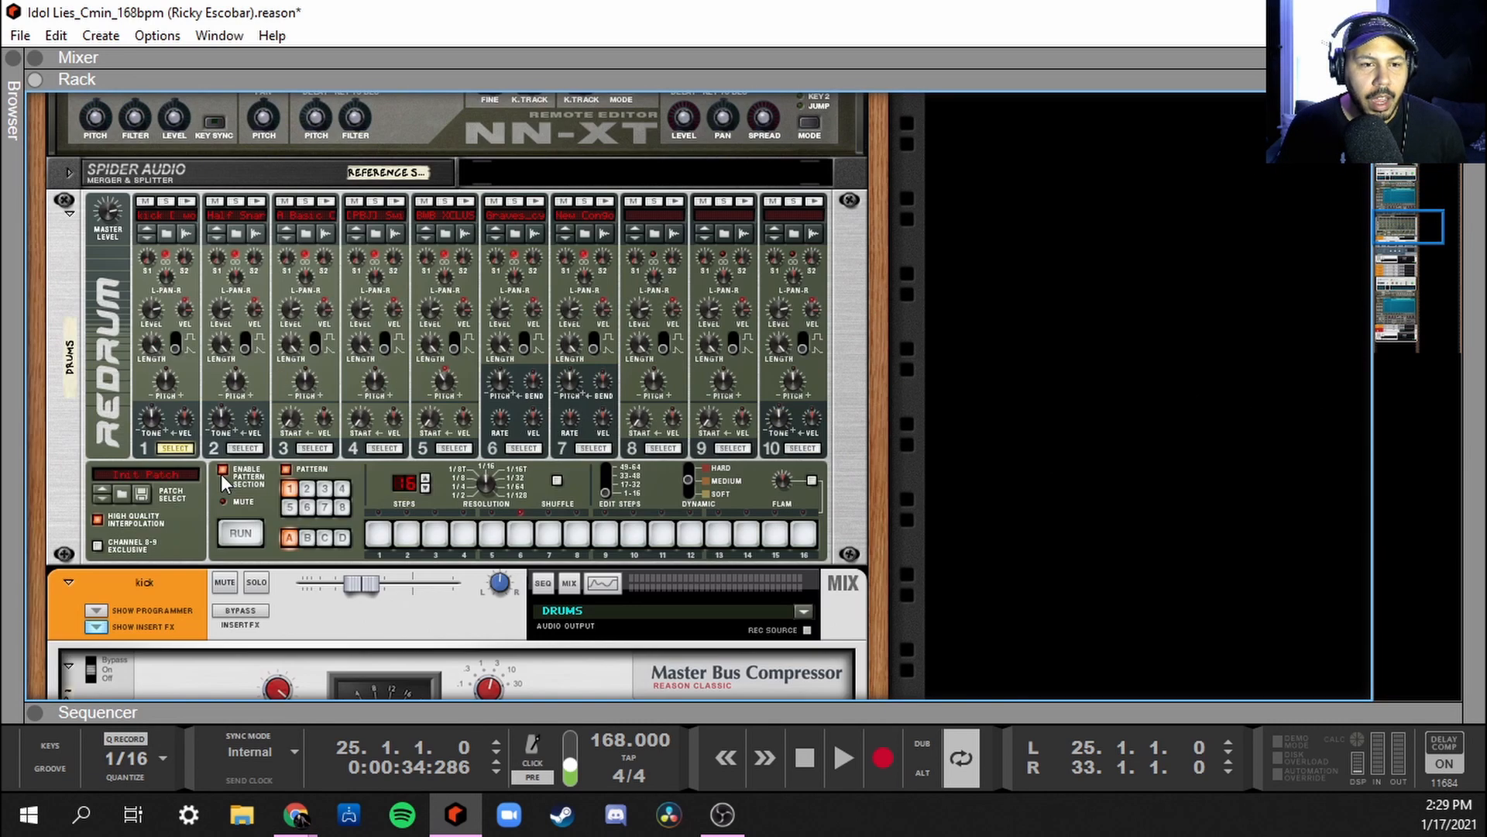
pyautogui.scroll(-8, 110, 500)
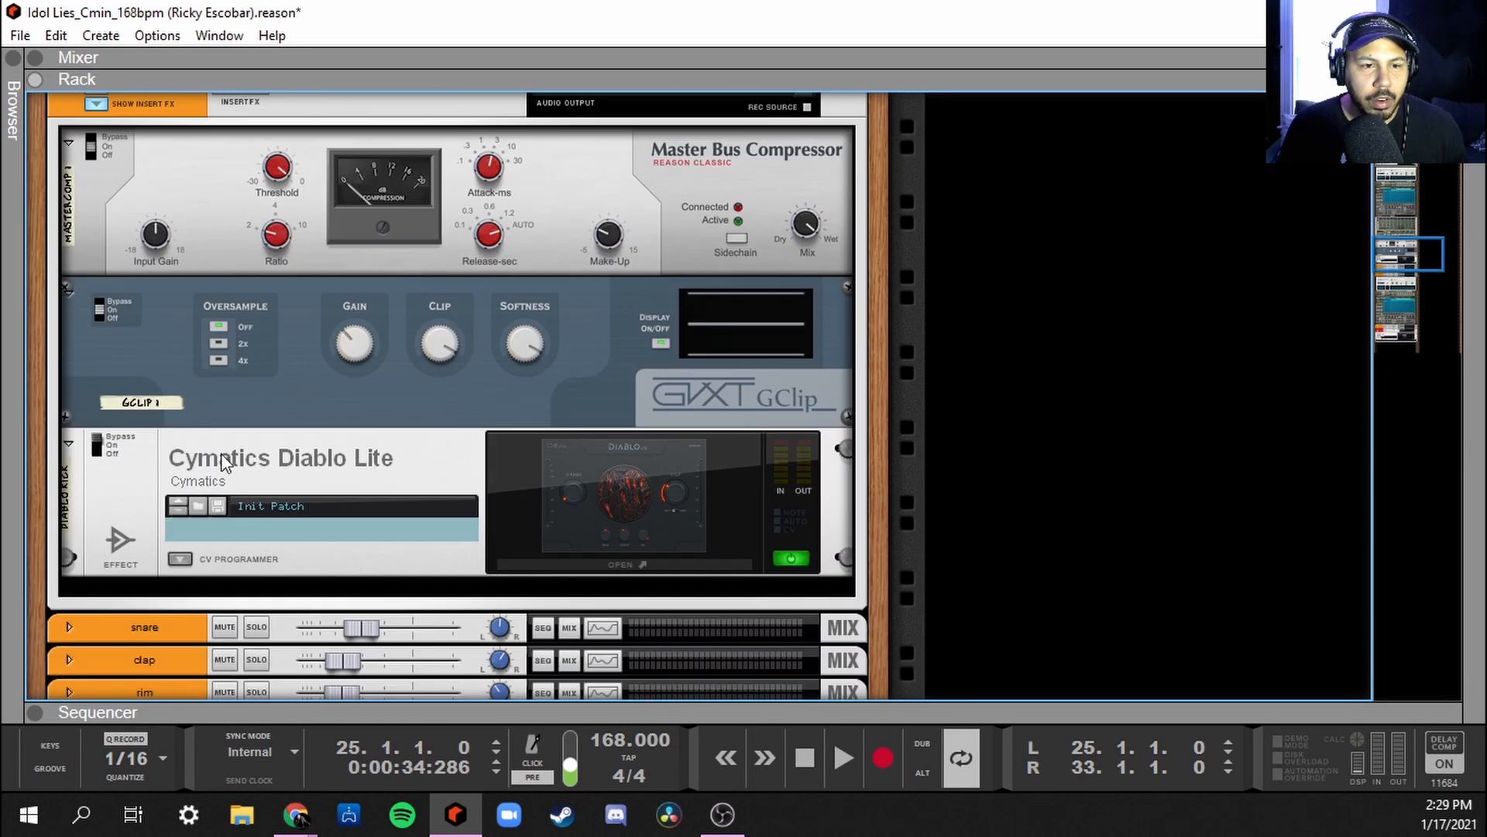
pyautogui.scroll(-10, 306, 479)
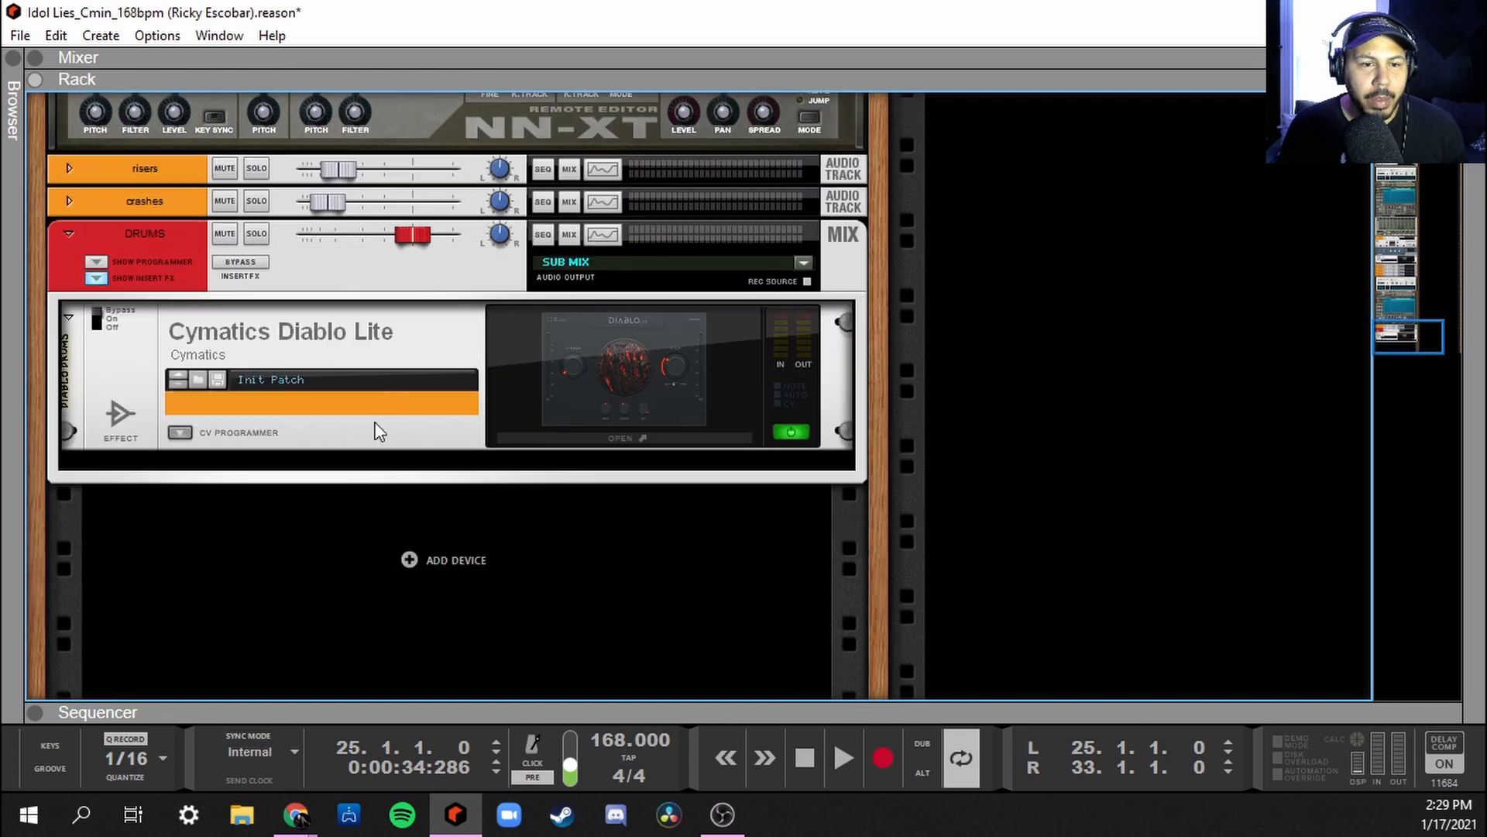
pyautogui.scroll(15, 242, 424)
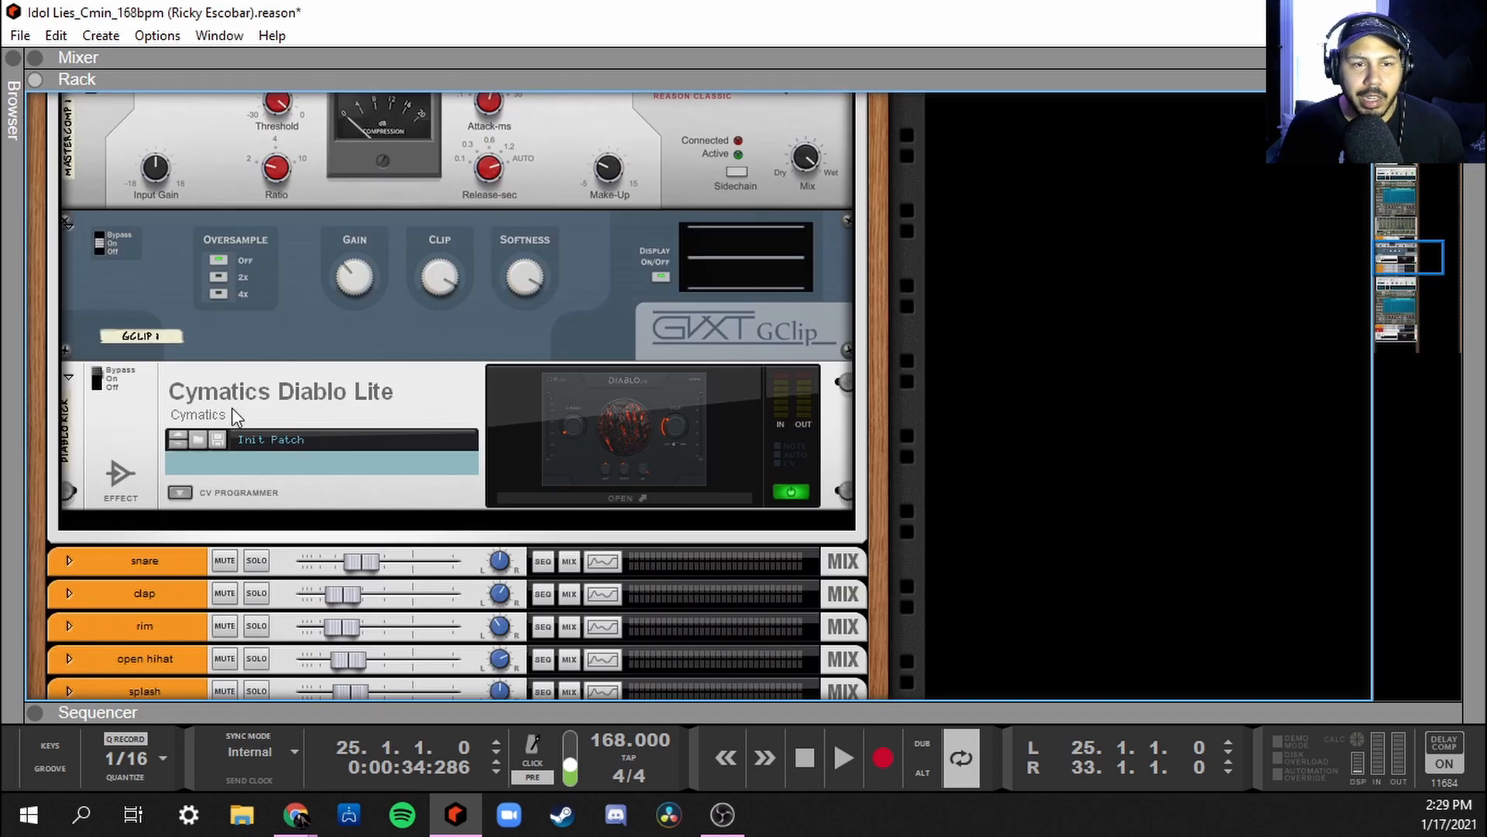
pyautogui.scroll(7, 231, 411)
pyautogui.scroll(-1, 285, 422)
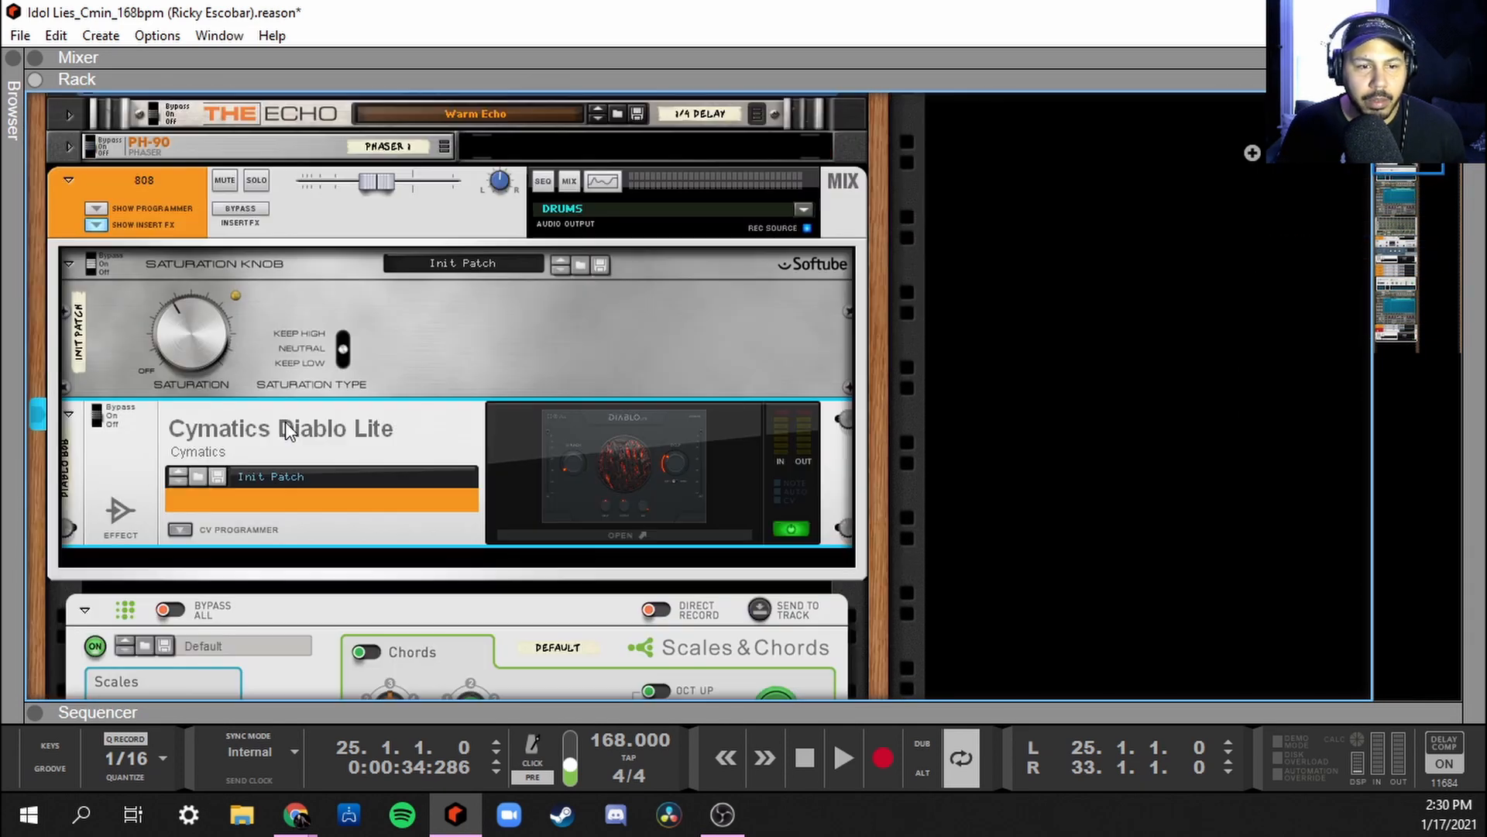
# Open the 808 channel's Diablo Lite editor and look over its Punch, Mix, Clip and Soft/Hard controls
pyautogui.click(616, 446)
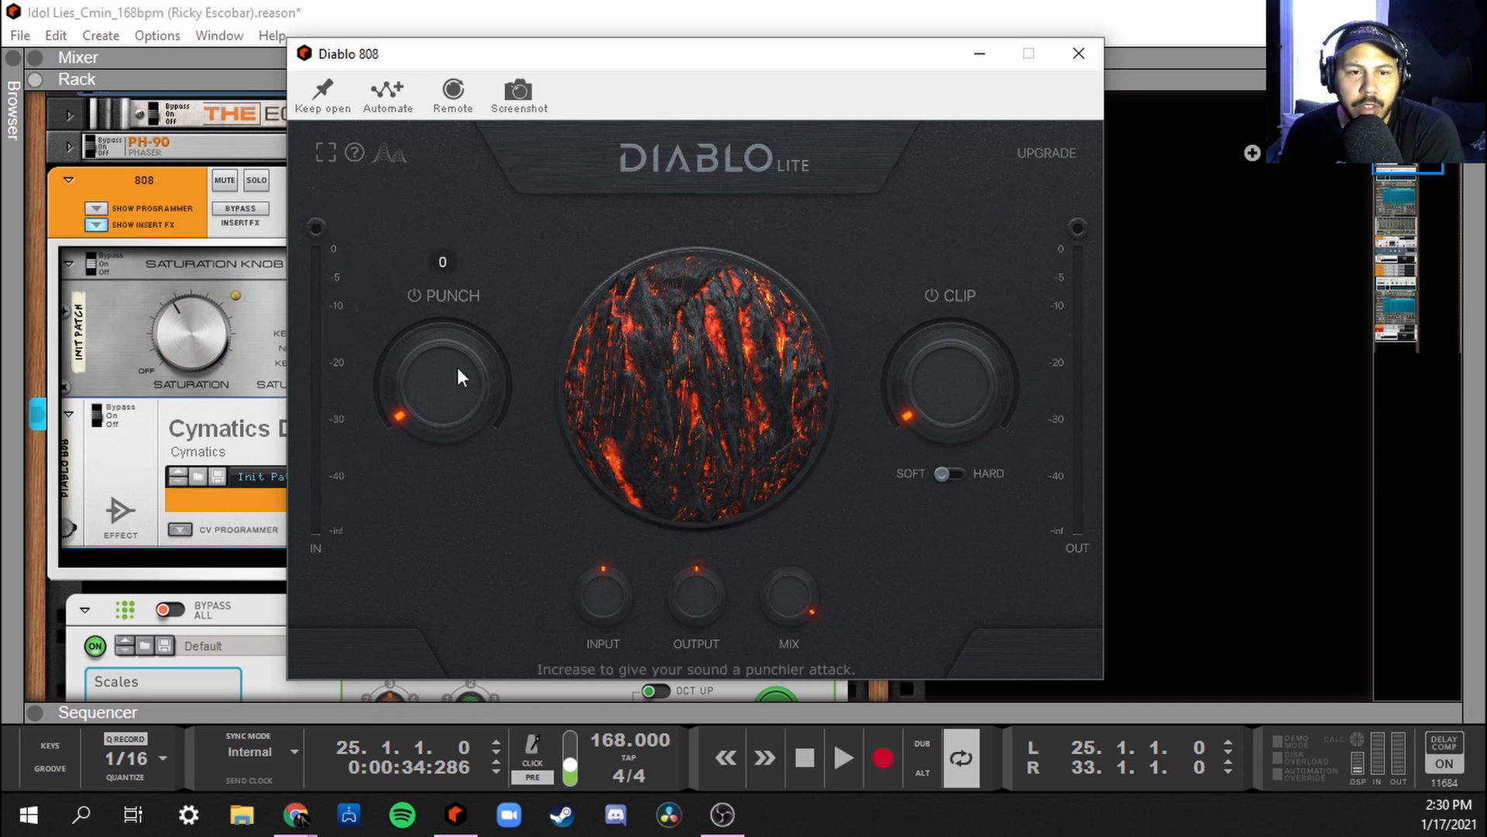
pyautogui.scroll(7, 445, 376)
pyautogui.moveTo(448, 384); pyautogui.dragTo(454, 426)
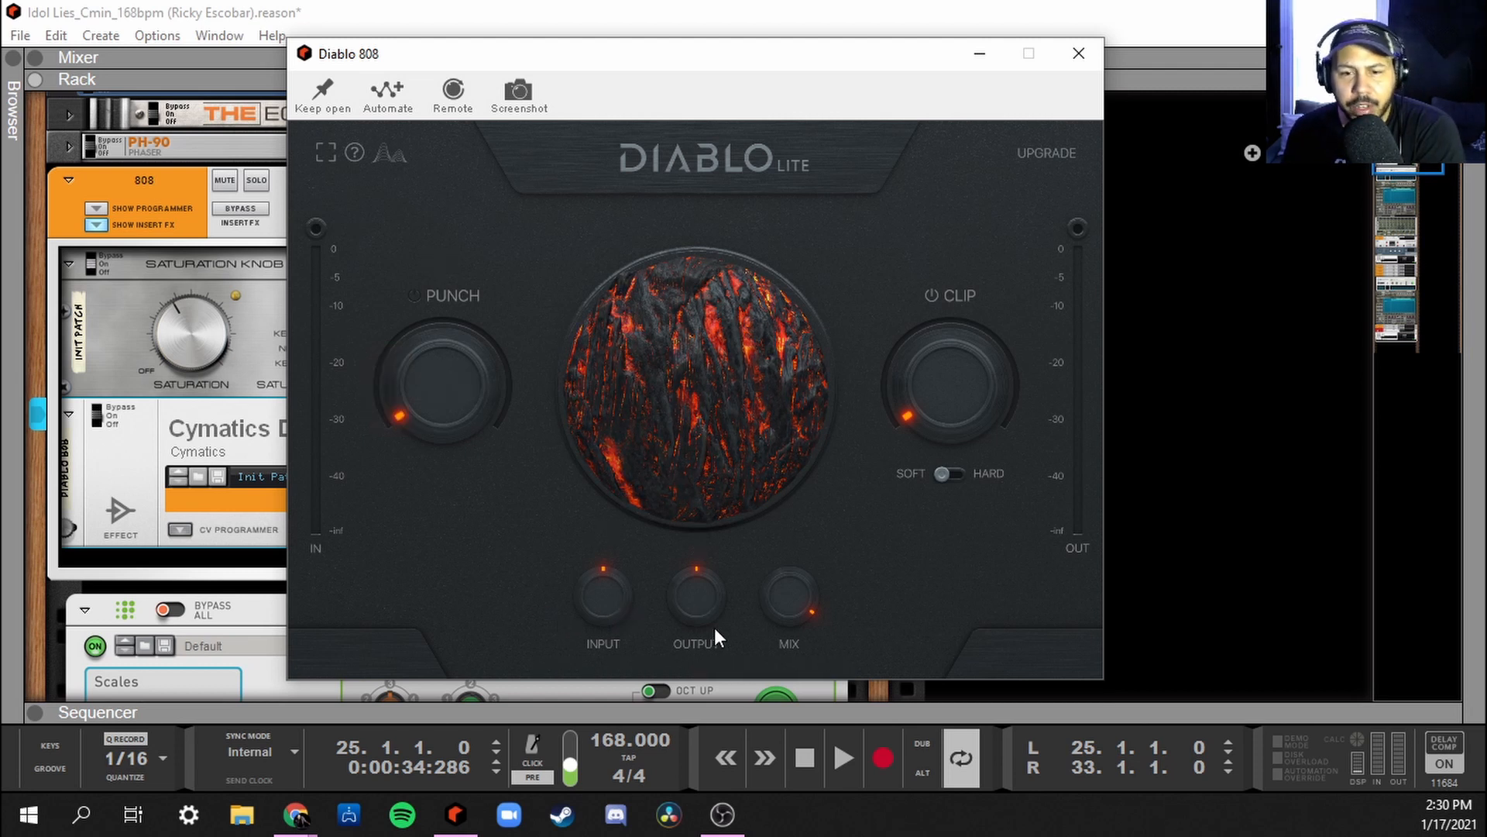
pyautogui.moveTo(792, 646); pyautogui.dragTo(792, 583)
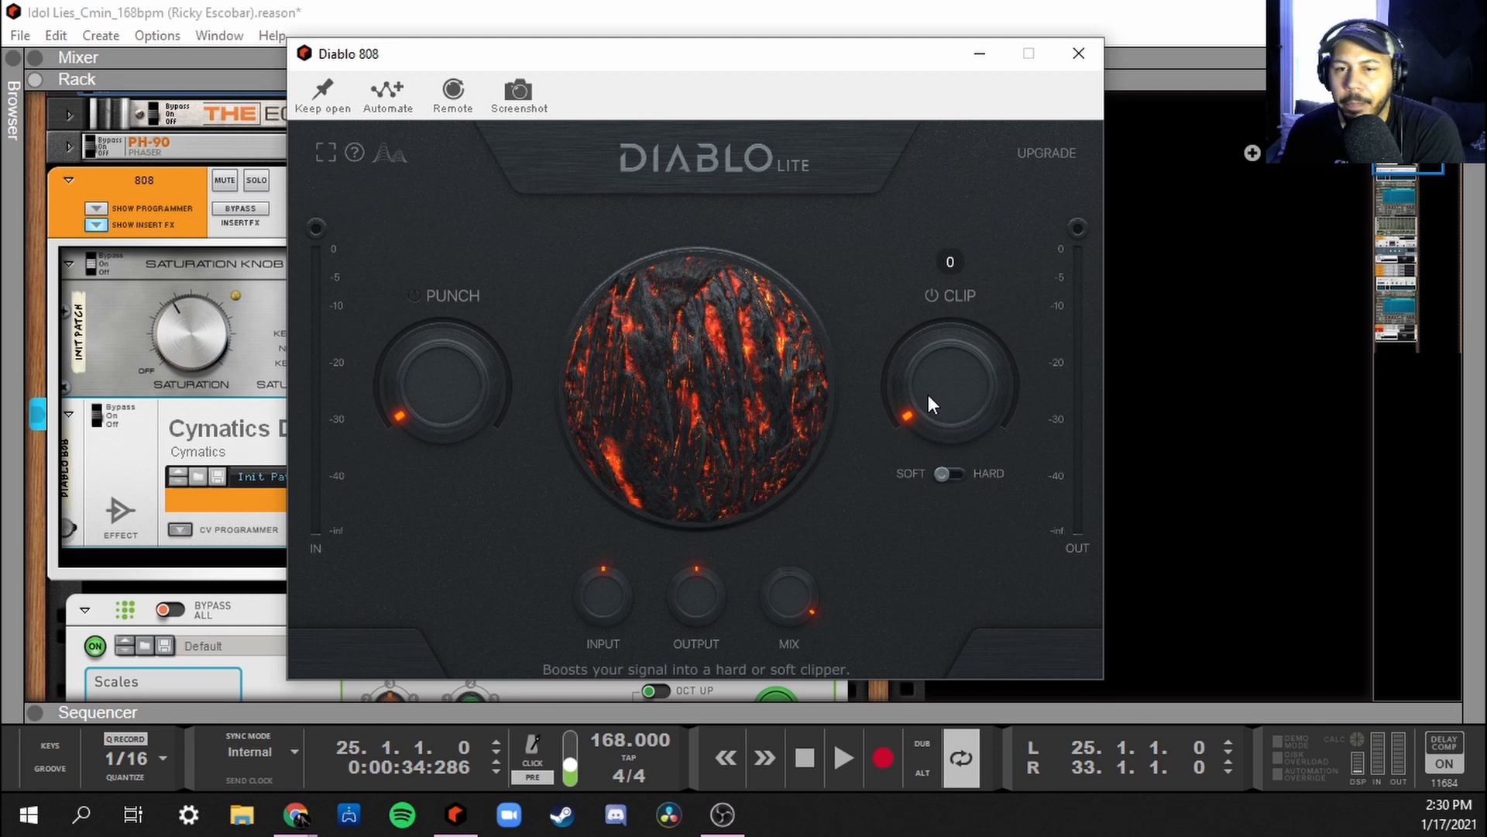
pyautogui.moveTo(936, 402); pyautogui.dragTo(961, 446)
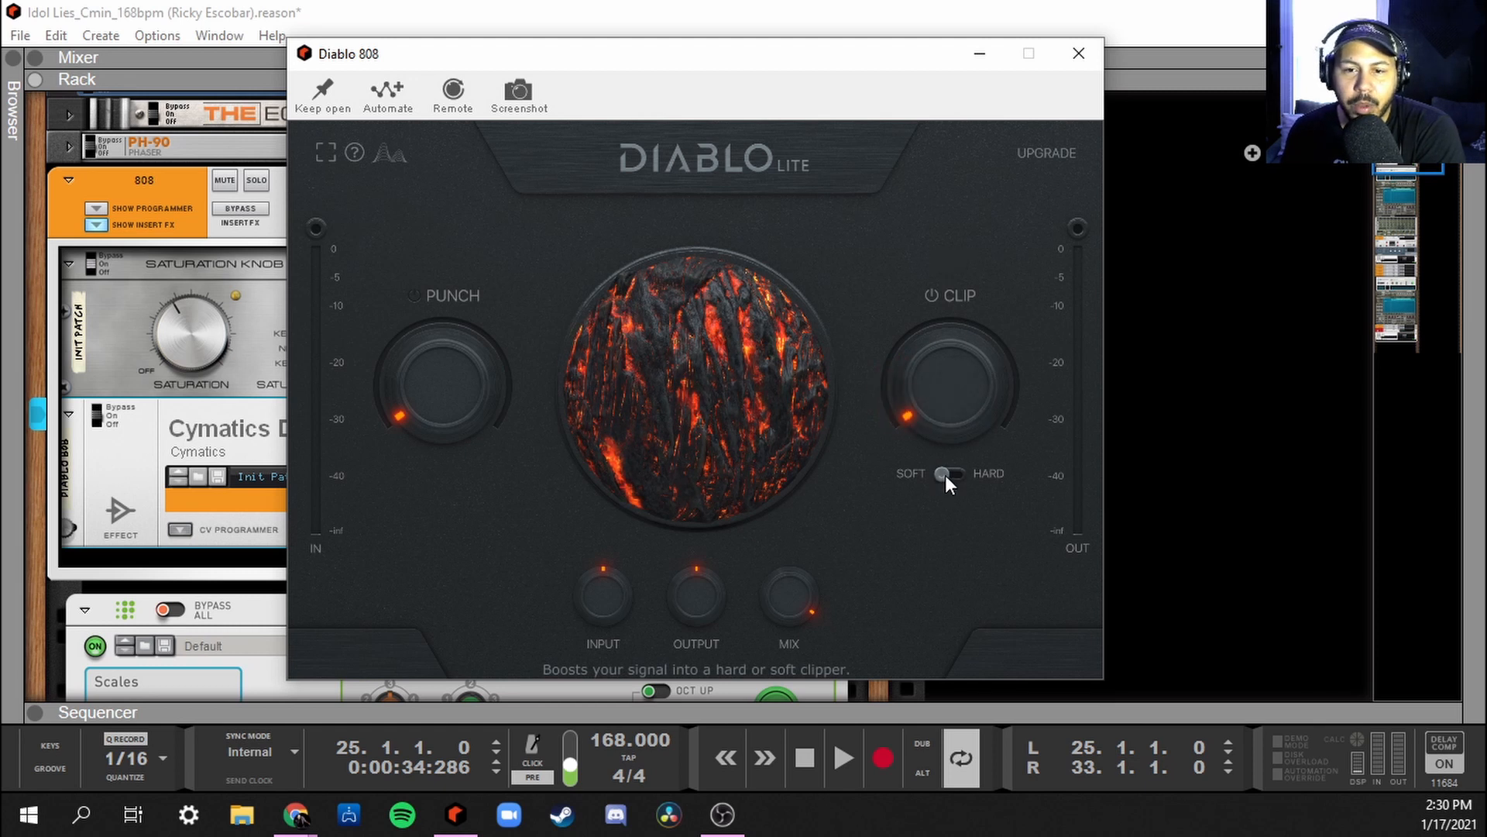
pyautogui.click(951, 474)
pyautogui.moveTo(946, 403)
pyautogui.mouseDown()
pyautogui.moveTo(961, 341)
pyautogui.moveTo(952, 422)
pyautogui.mouseUp()
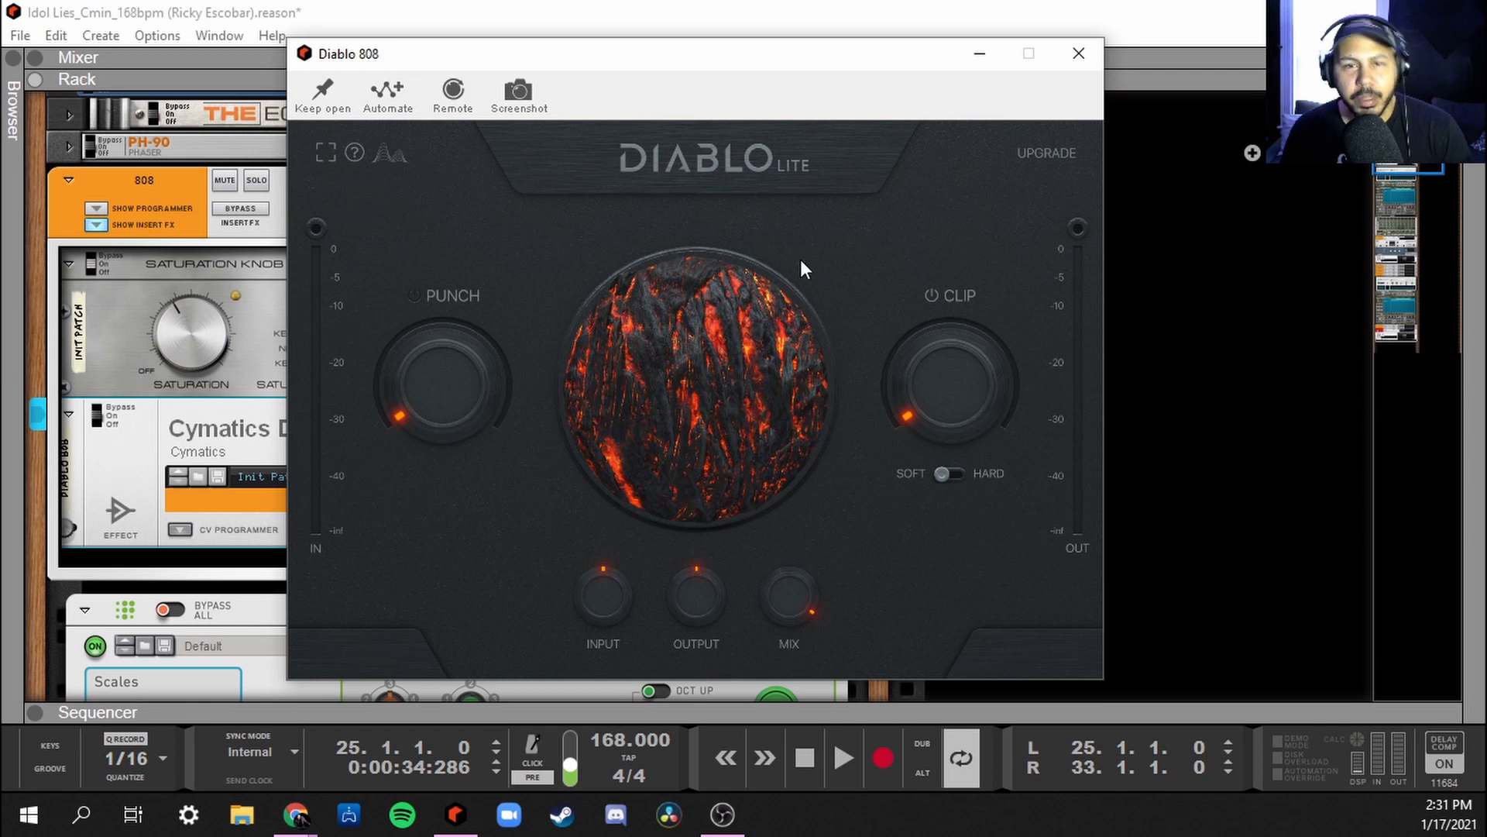
# Start loop playback, raise the Punch on the 808's Diablo Lite and set its Clip to 29
pyautogui.press('space')
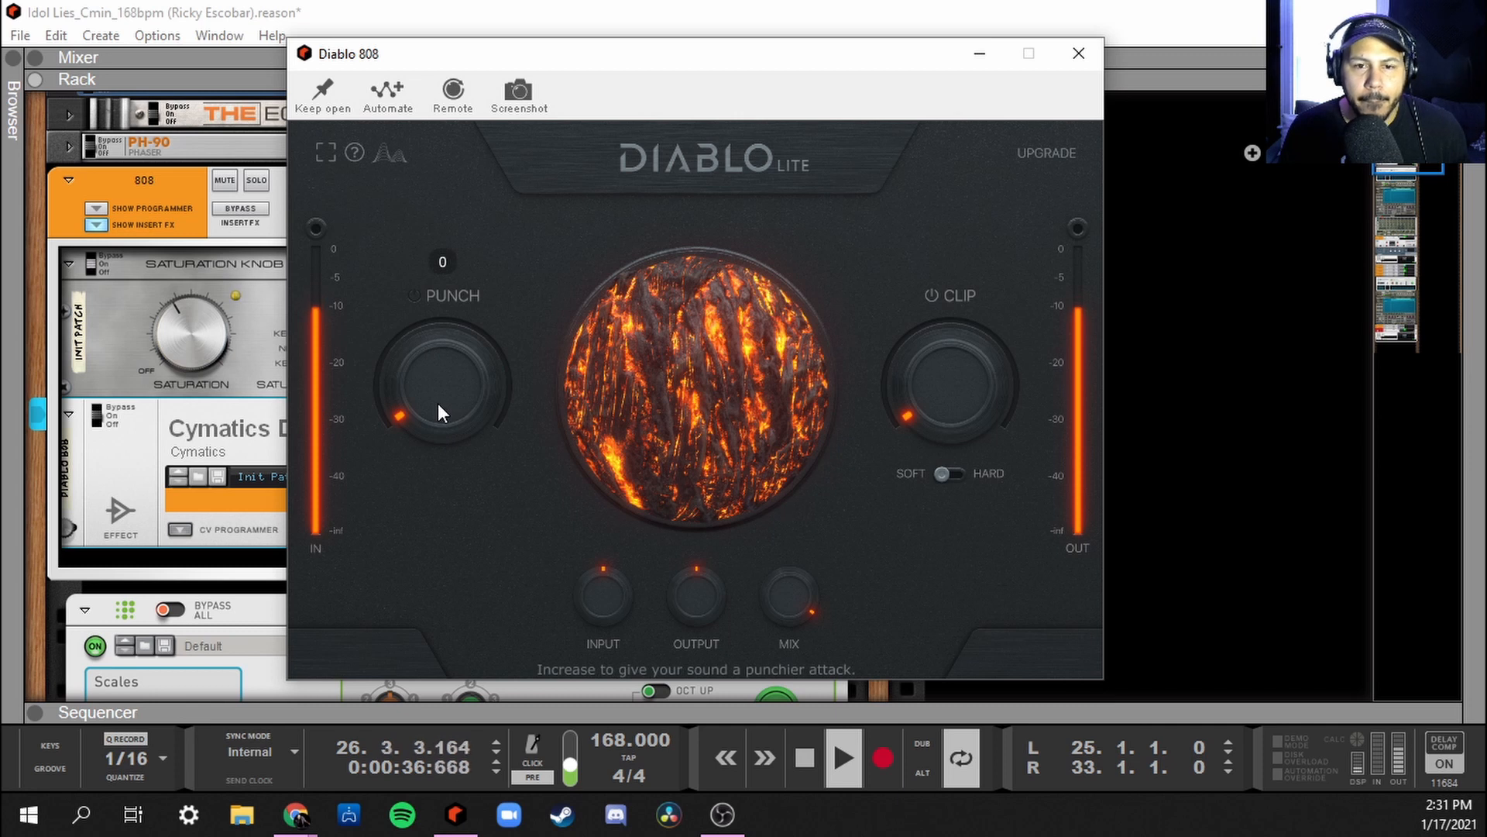
pyautogui.moveTo(953, 421); pyautogui.dragTo(959, 385)
pyautogui.moveTo(424, 390); pyautogui.dragTo(435, 357)
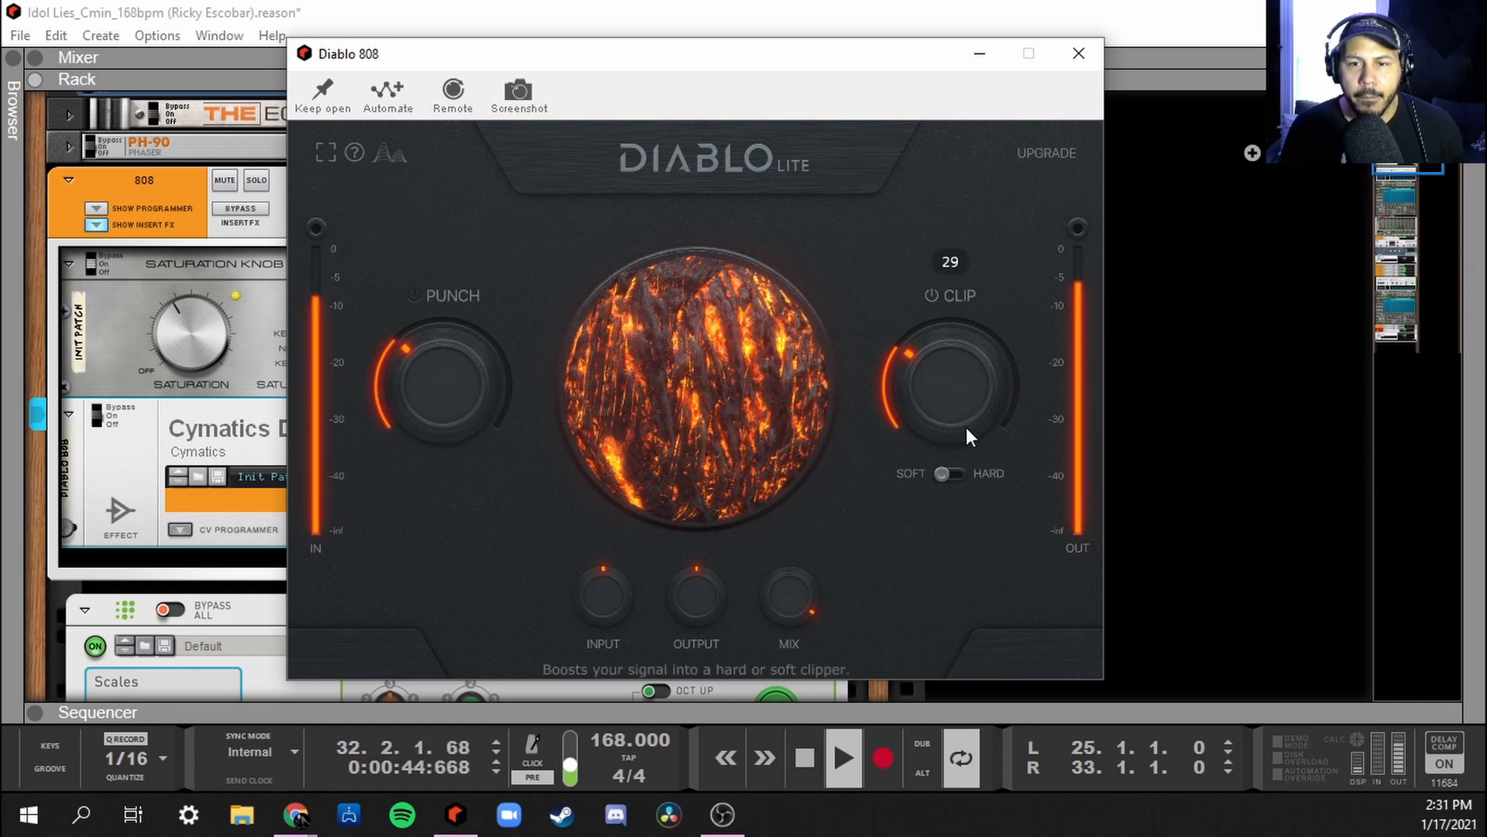
# Audition hard clipping on the 808, raise the Clip amount to a little under halfway, and return the clip mode to Soft
pyautogui.click(949, 473)
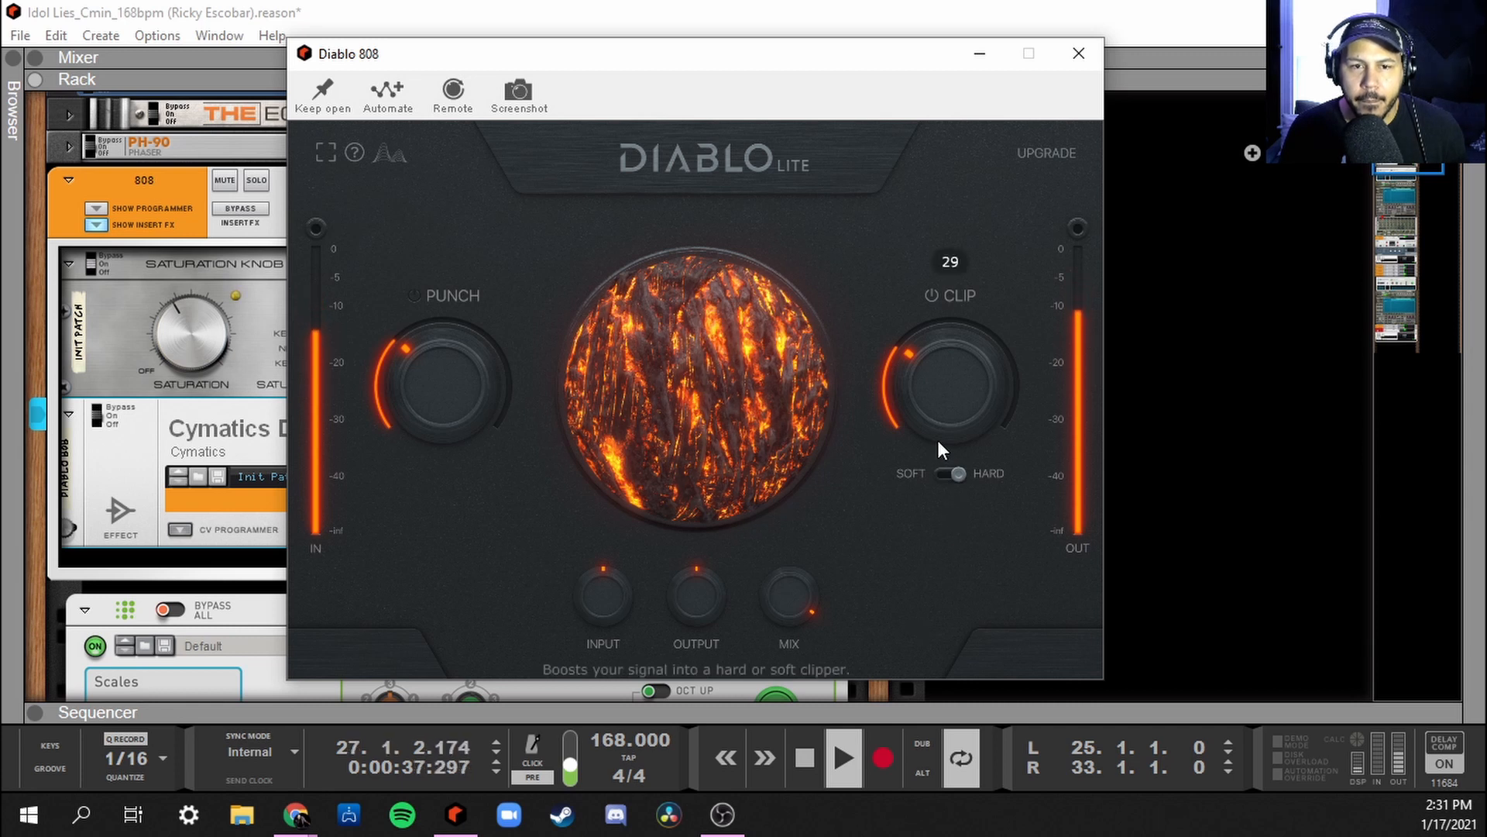
pyautogui.moveTo(941, 416)
pyautogui.mouseDown()
pyautogui.moveTo(942, 395)
pyautogui.moveTo(942, 408)
pyautogui.mouseUp()
pyautogui.click(950, 471)
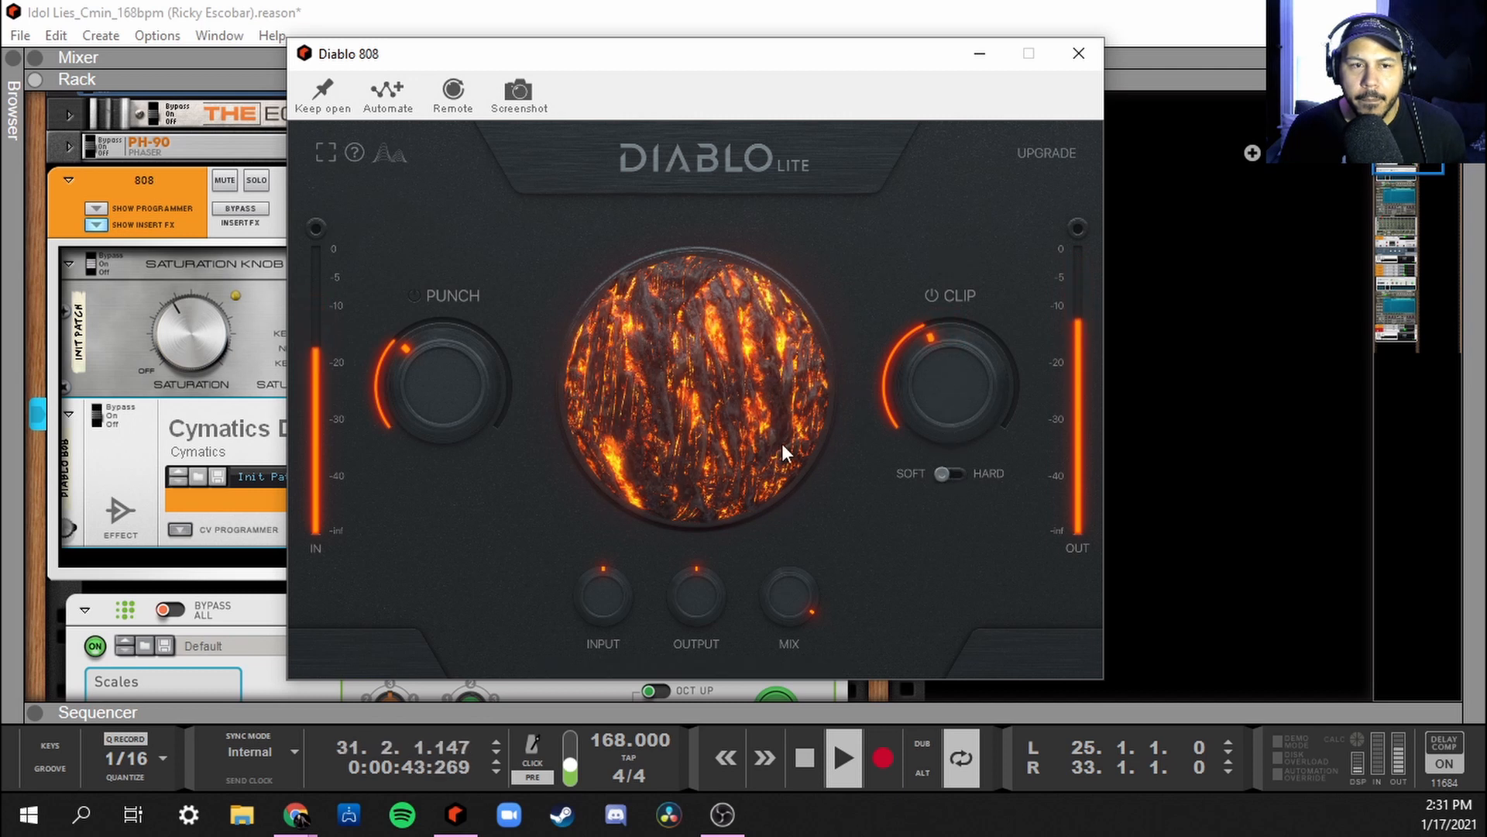
# Raise the 808's Punch slightly, lower its Mix to just above the midpoint, and stop playback
pyautogui.moveTo(448, 379); pyautogui.dragTo(471, 384)
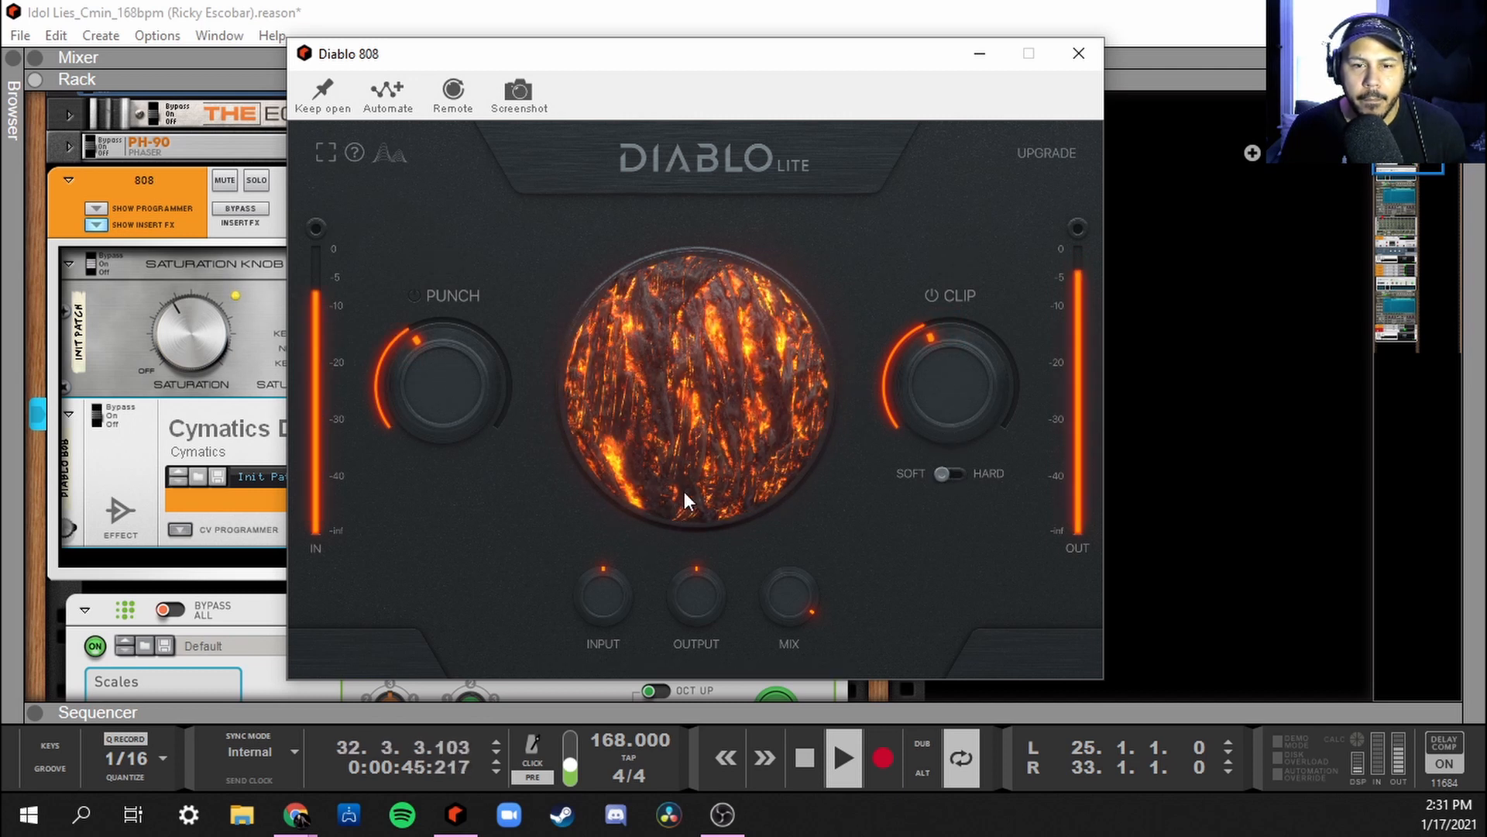
pyautogui.moveTo(792, 585); pyautogui.dragTo(793, 612)
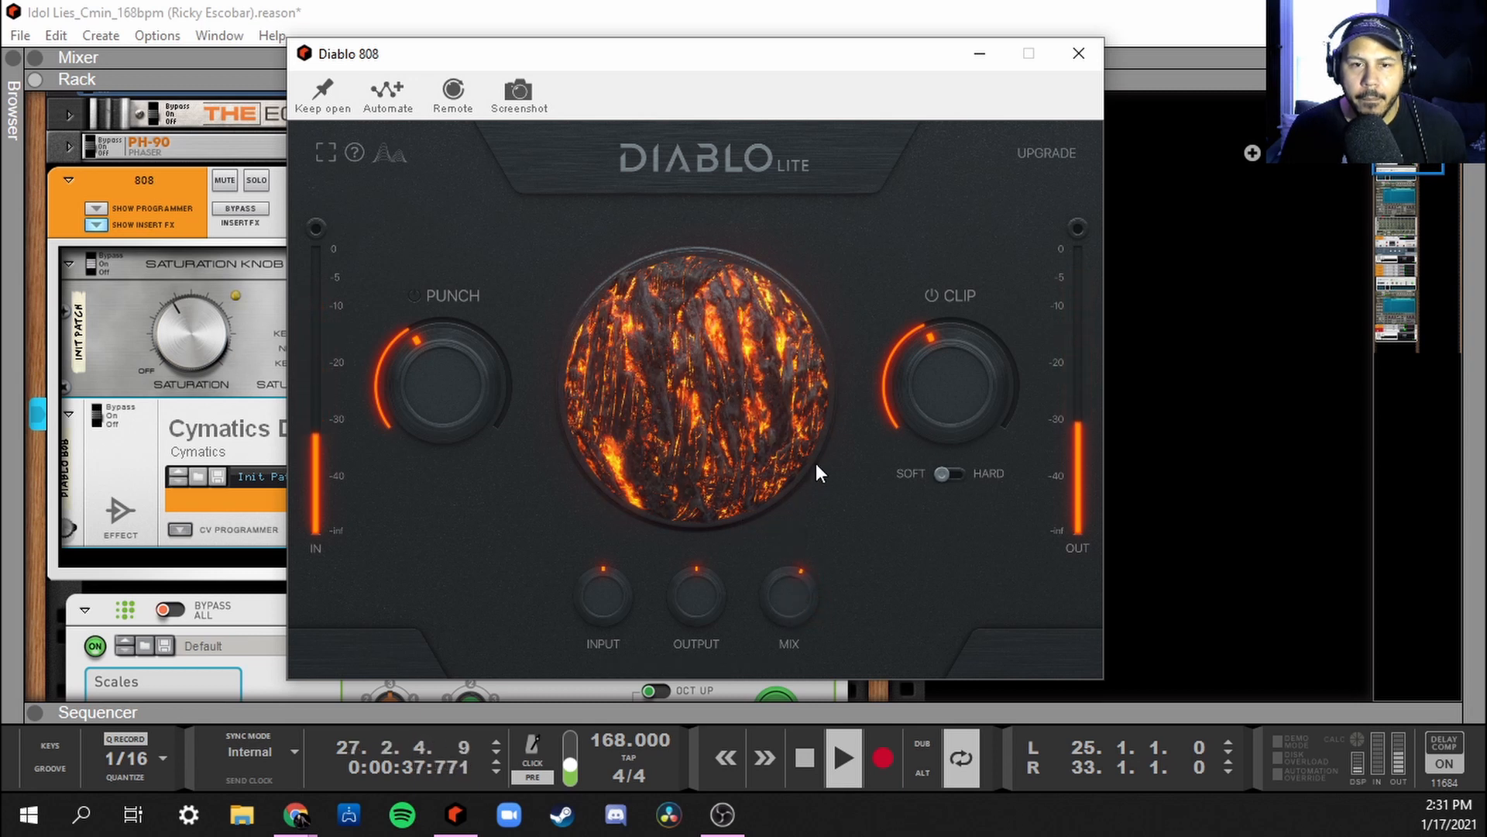
pyautogui.press('space')
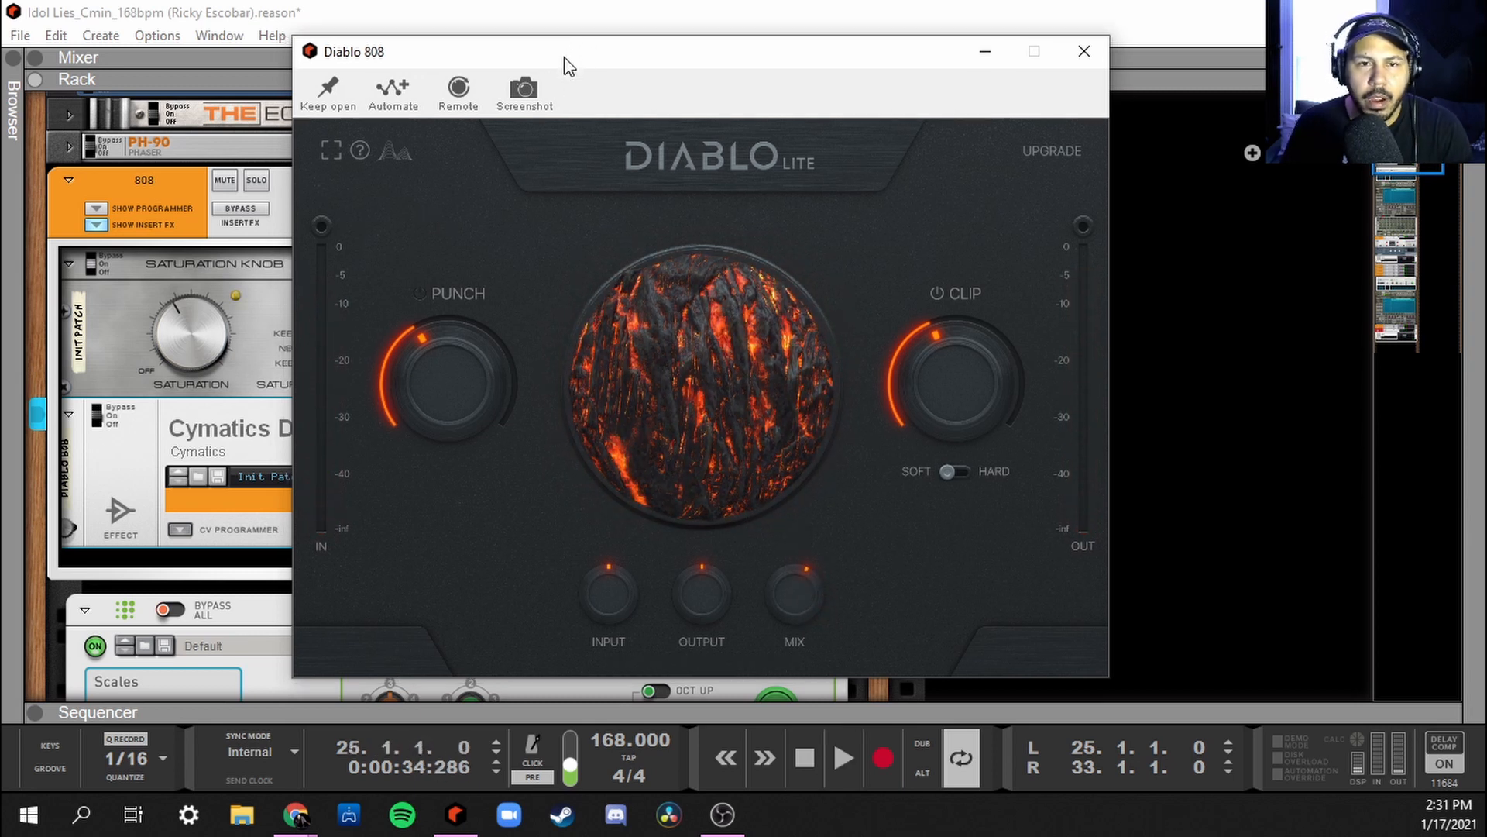
# Place the Diablo 808 window clear of its rack device's bypass switch and set the window to stay open
pyautogui.moveTo(558, 60); pyautogui.dragTo(730, 87)
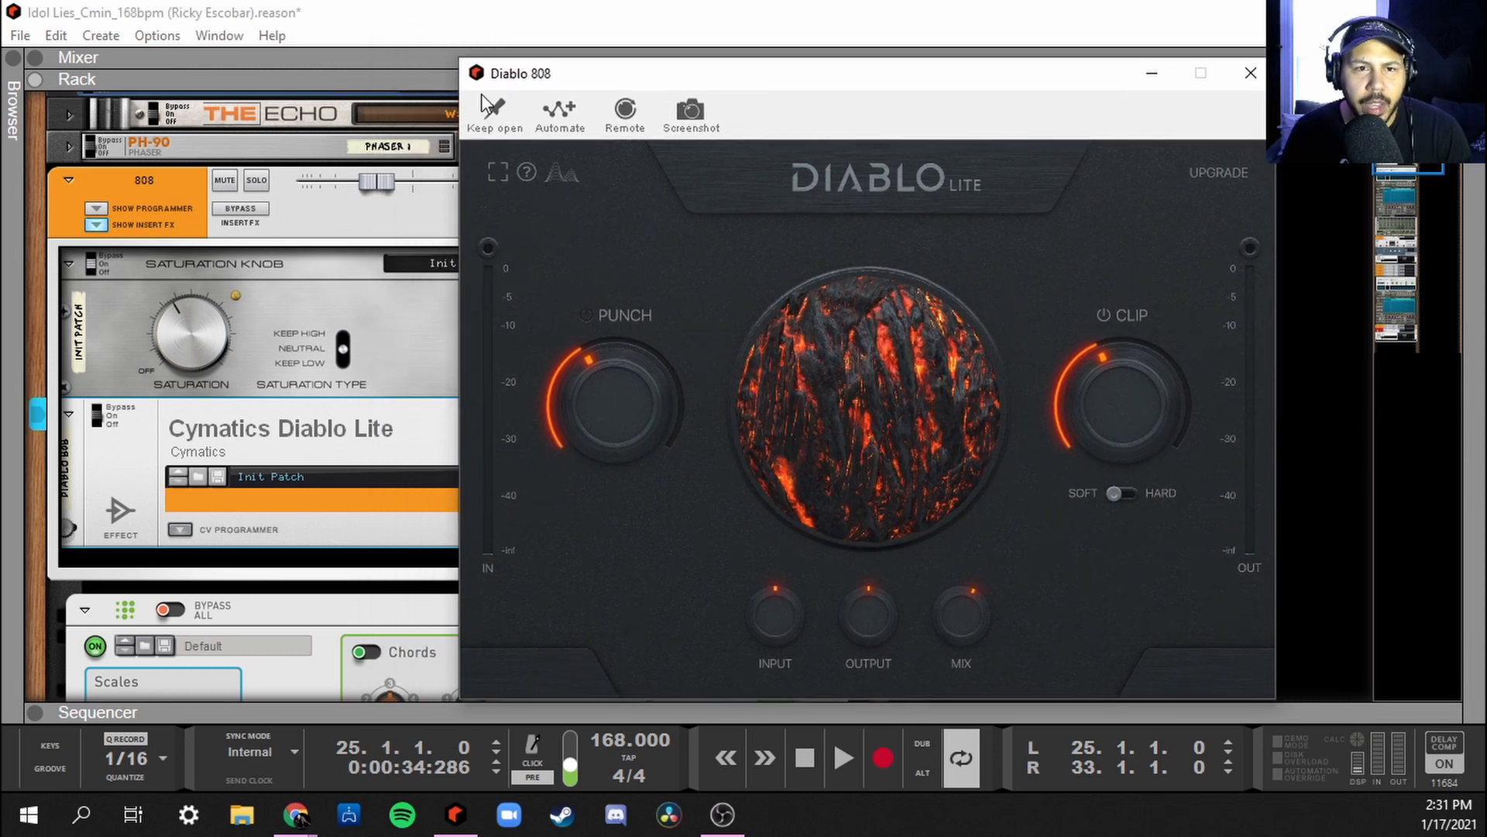
pyautogui.click(501, 116)
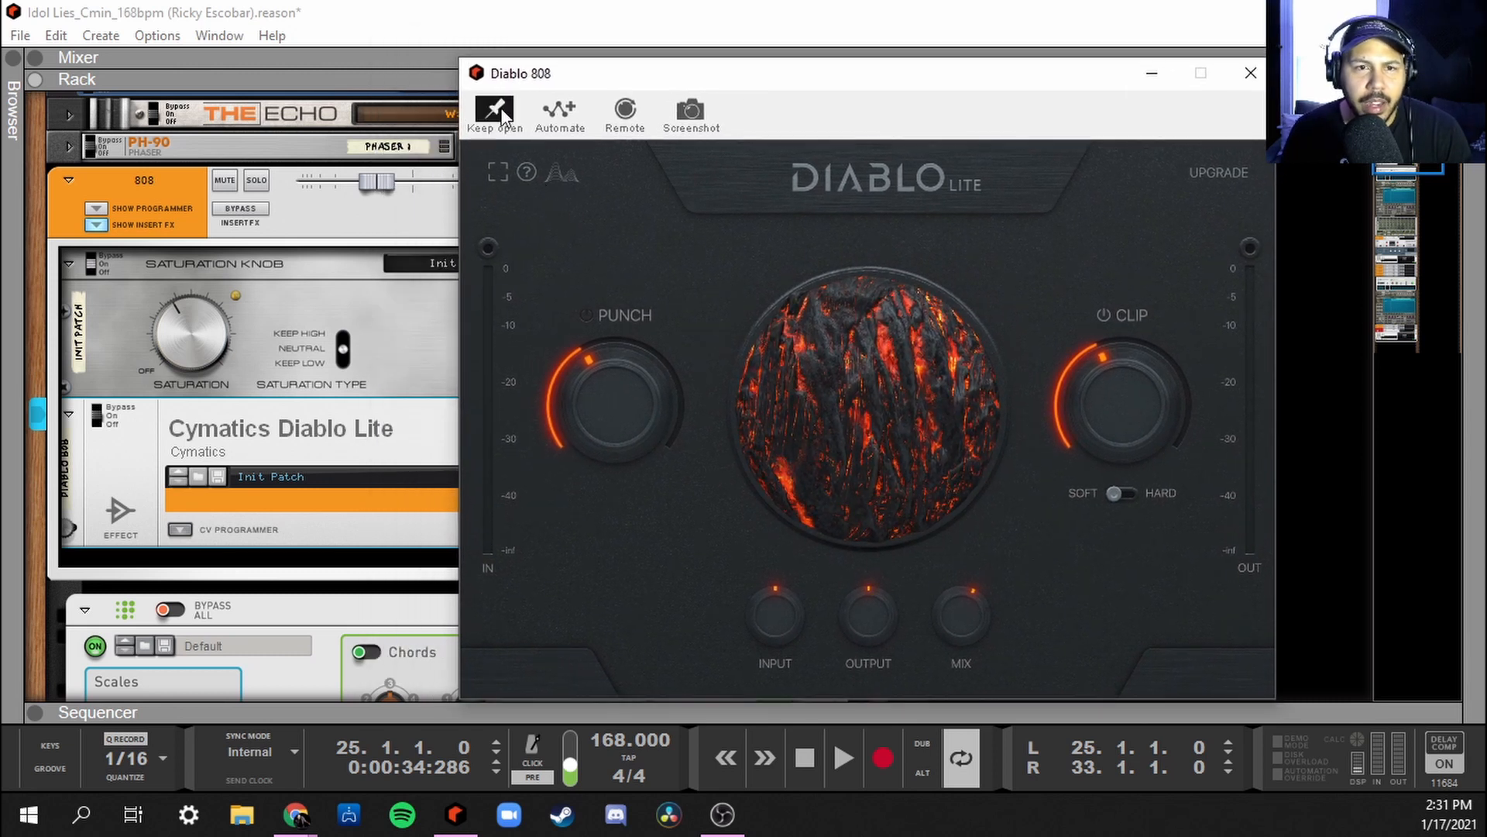
# Compare the 808 with Diablo Lite bypassed and switched on during loop playback, and close the plugin window
pyautogui.press('space')
pyautogui.click(95, 422)
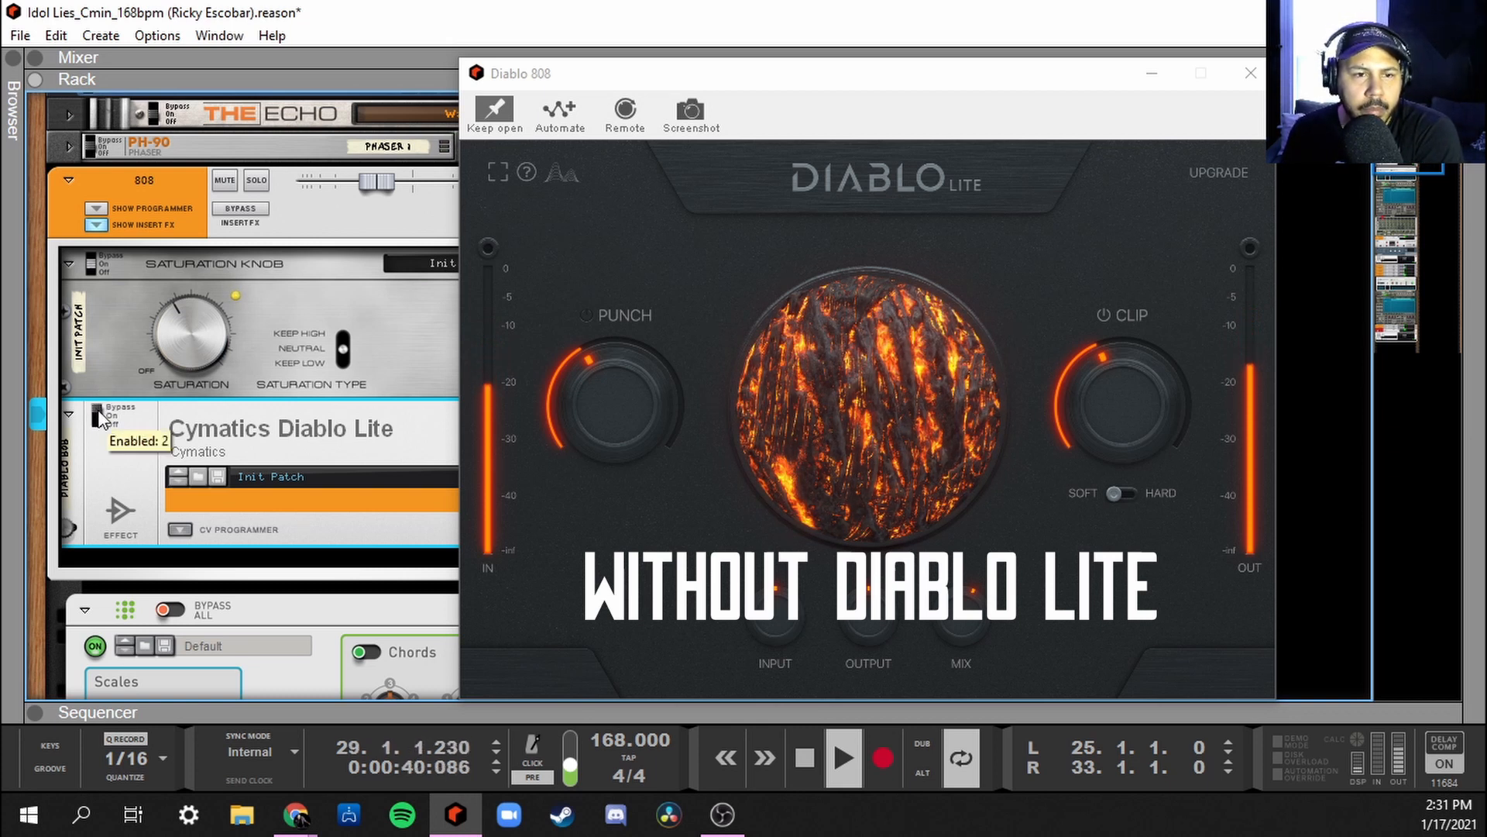
pyautogui.click(99, 418)
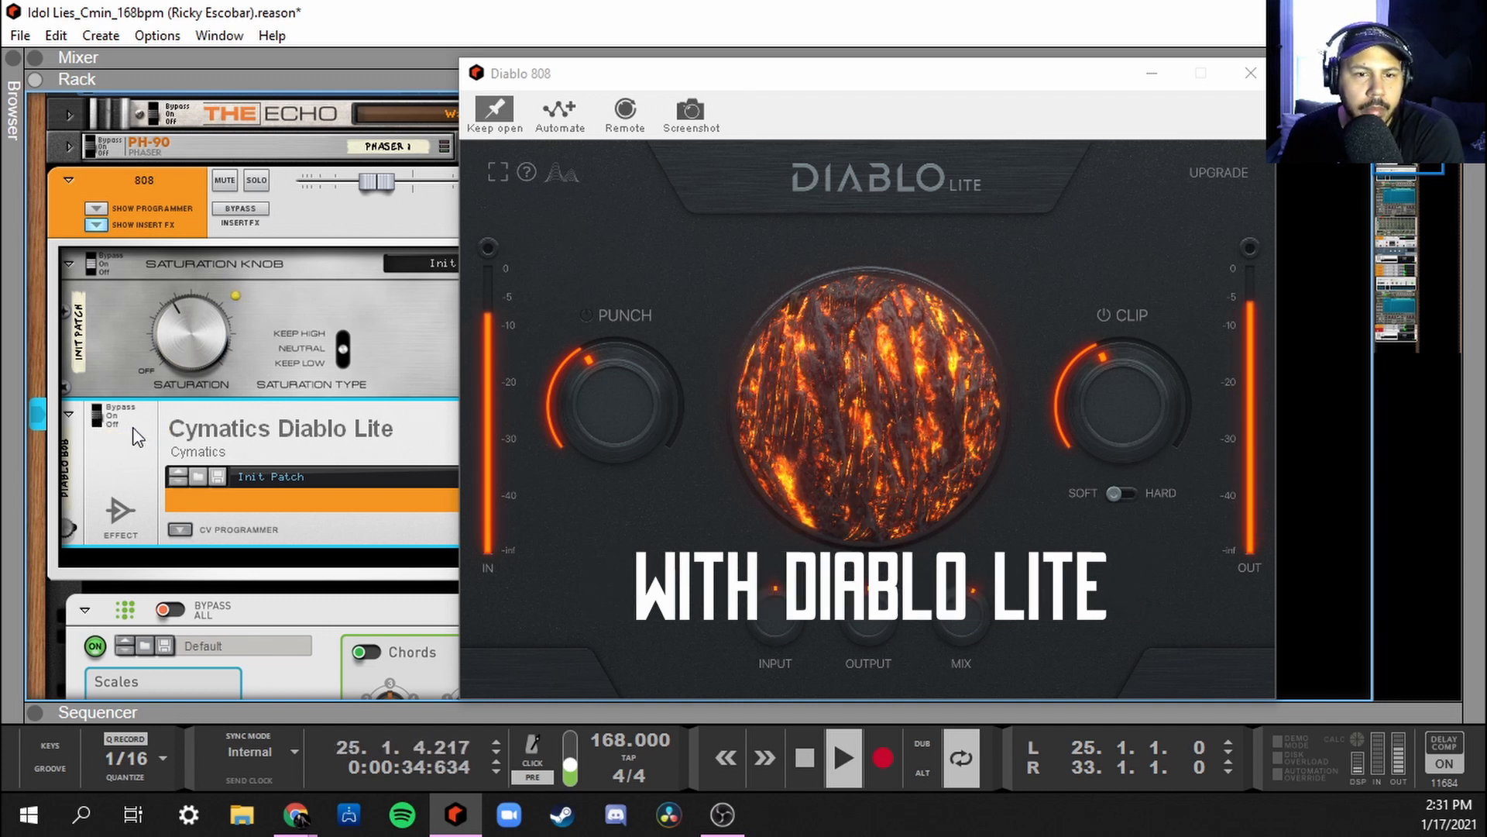
pyautogui.press('space')
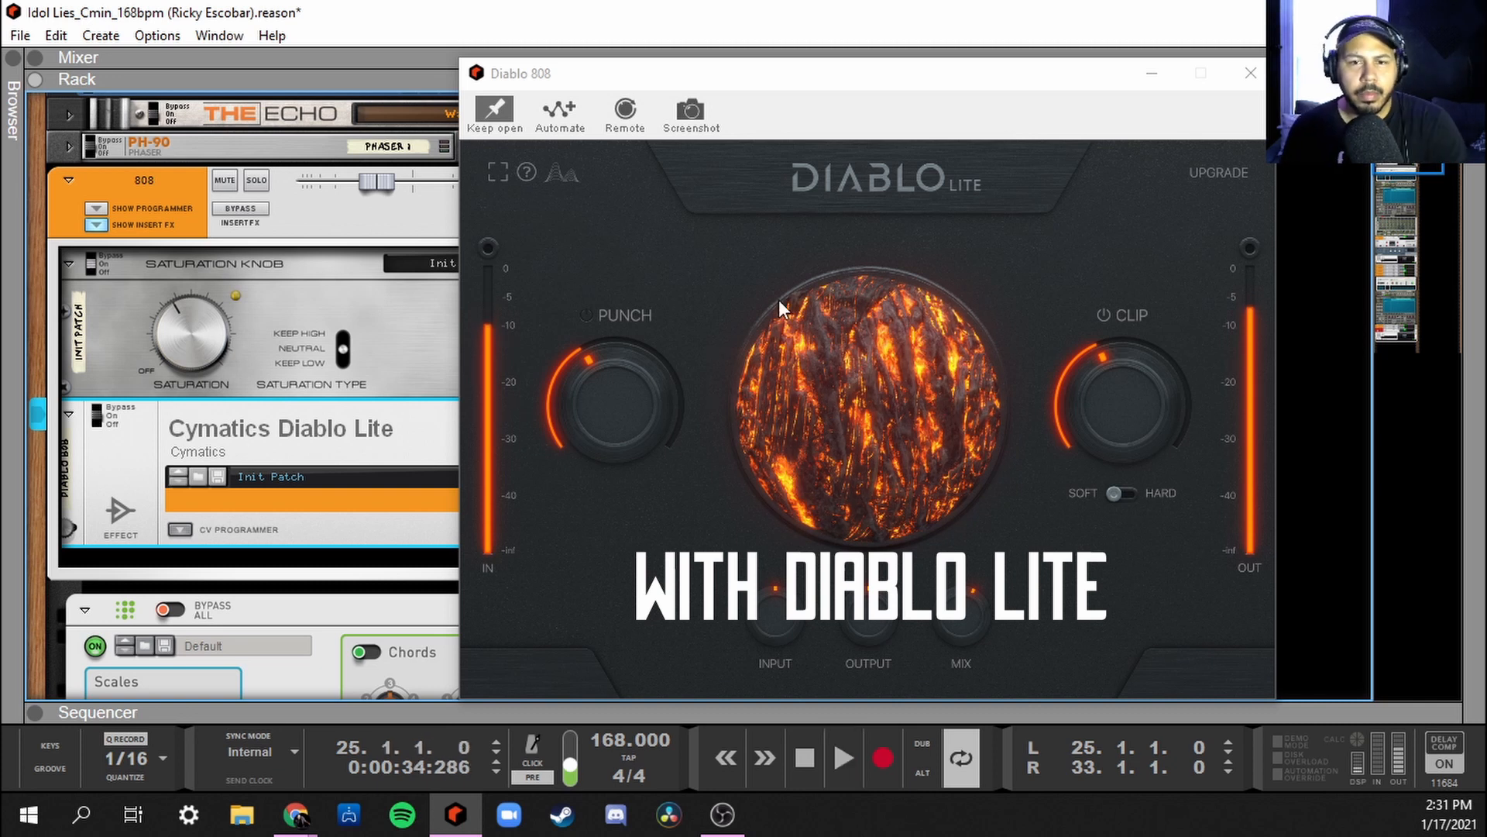
pyautogui.moveTo(835, 86); pyautogui.dragTo(555, 91)
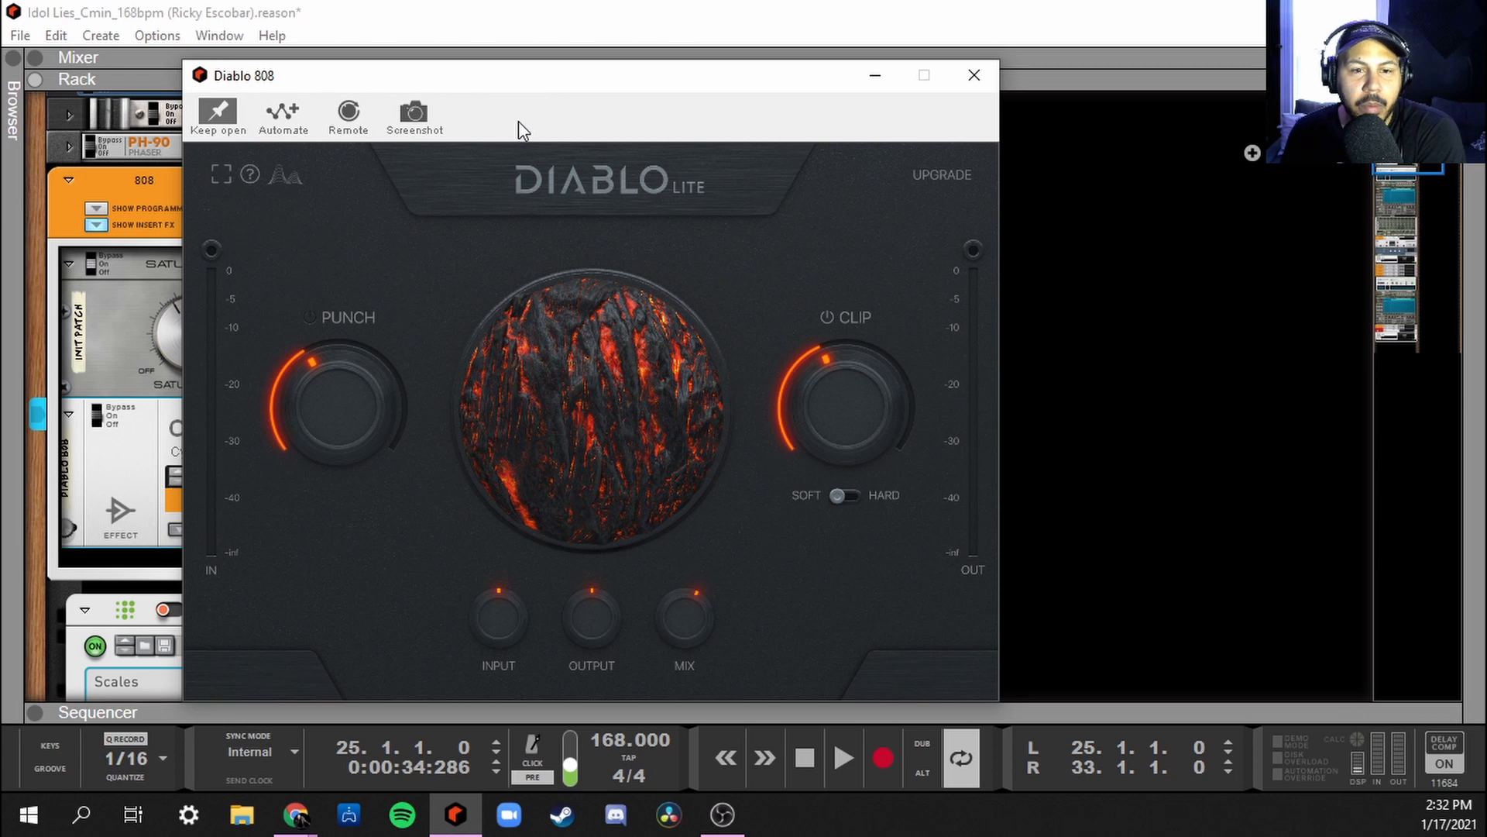
pyautogui.click(974, 76)
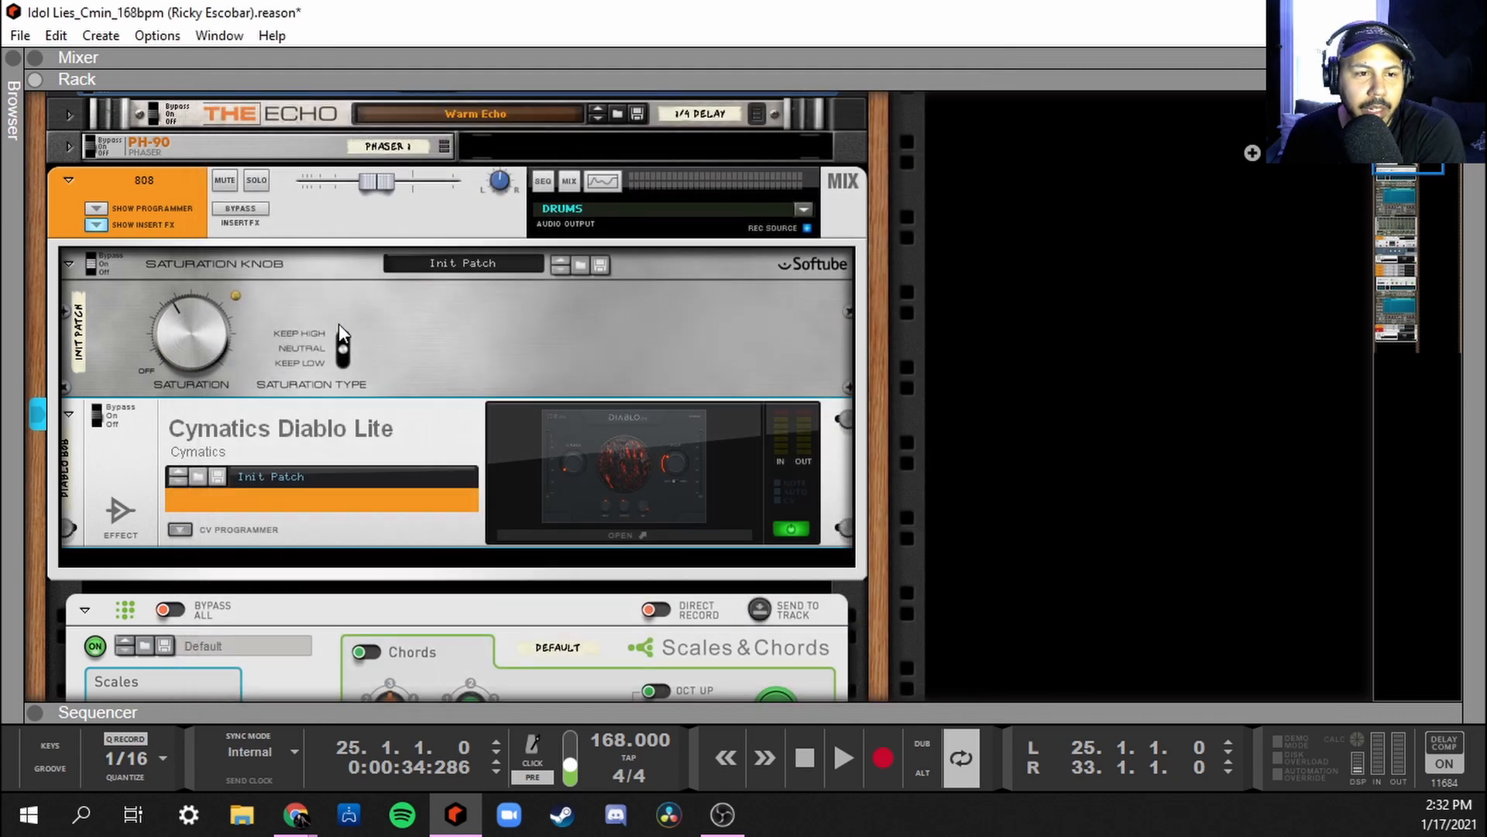
# Bypass the kick's GClip device, switch on its Diablo Lite, and place the opened Diablo Kick window clear of the rack switches
pyautogui.scroll(-15, 467, 395)
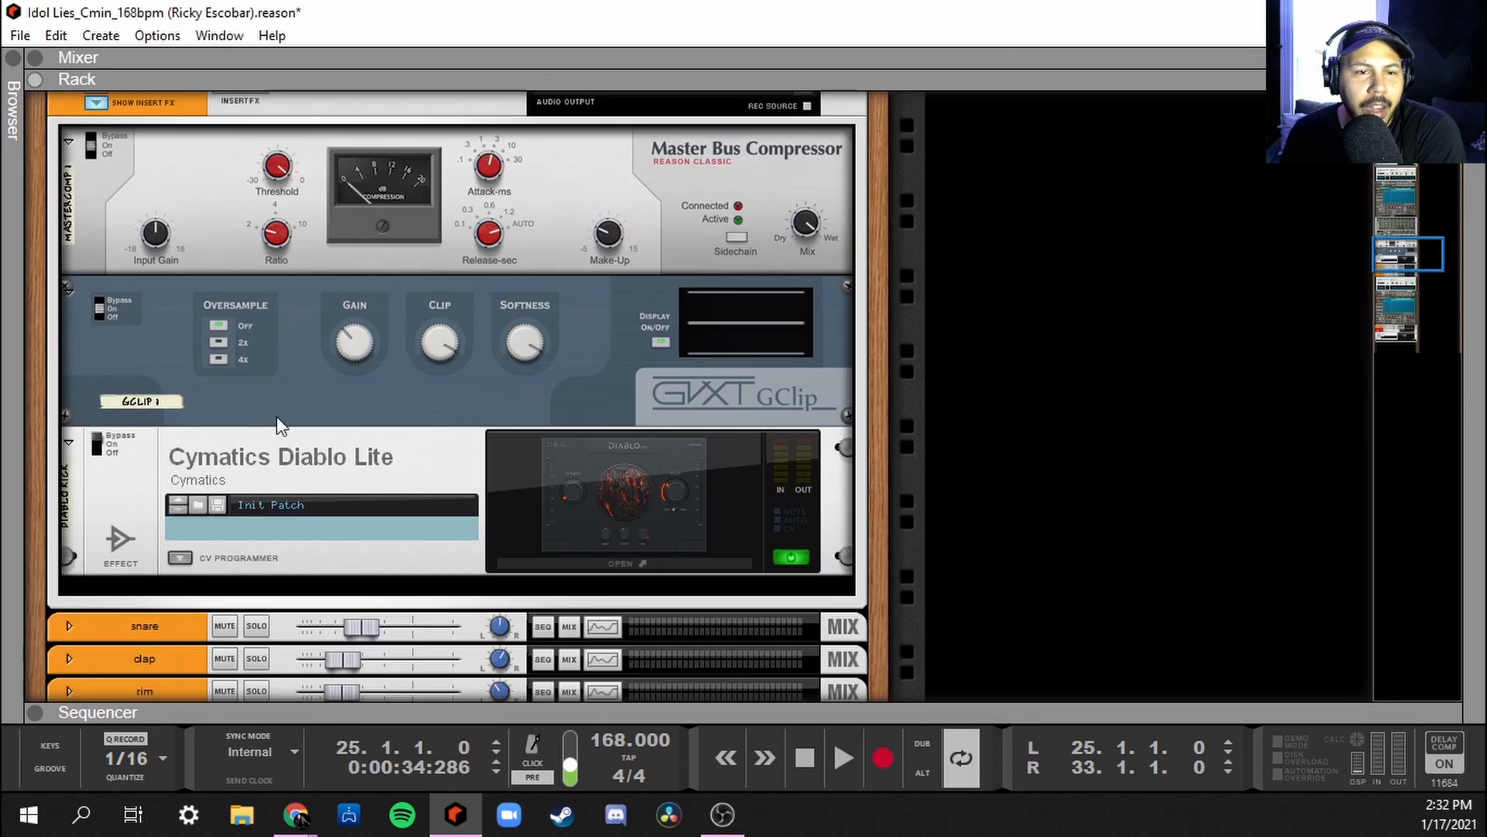
pyautogui.click(180, 384)
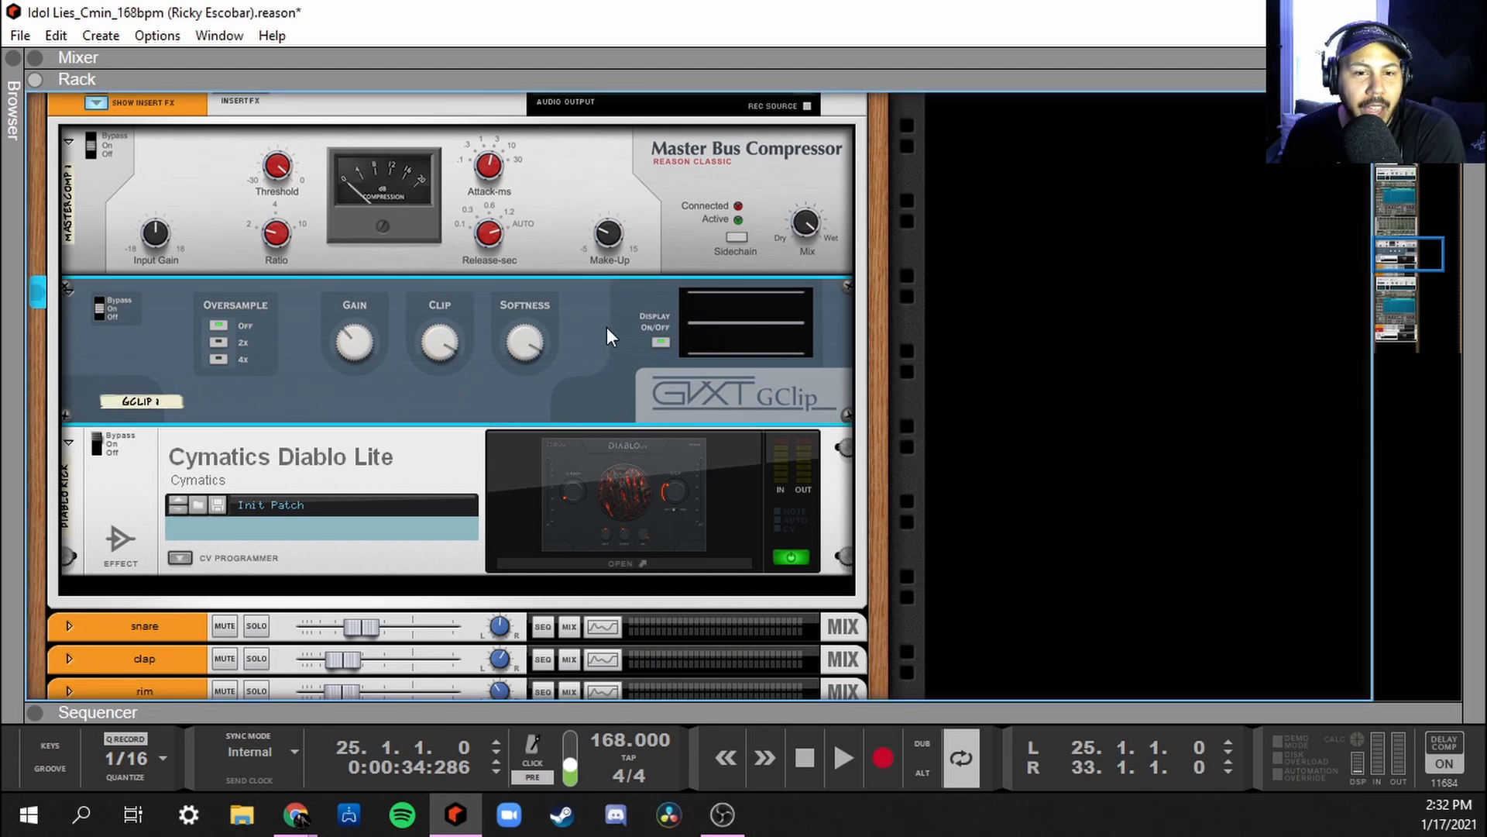
pyautogui.moveTo(521, 335); pyautogui.dragTo(531, 371)
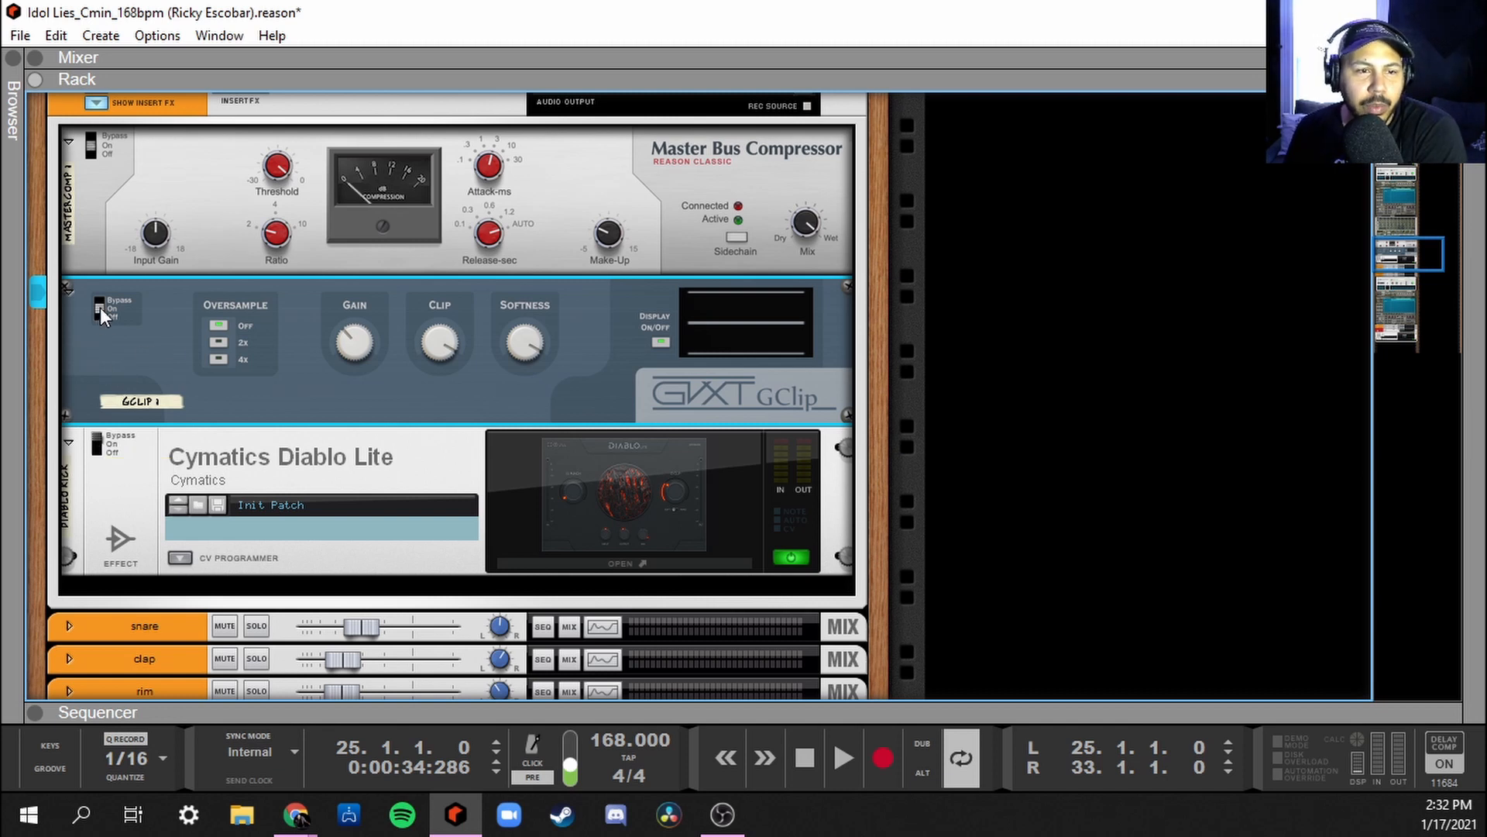
pyautogui.click(192, 440)
pyautogui.click(97, 446)
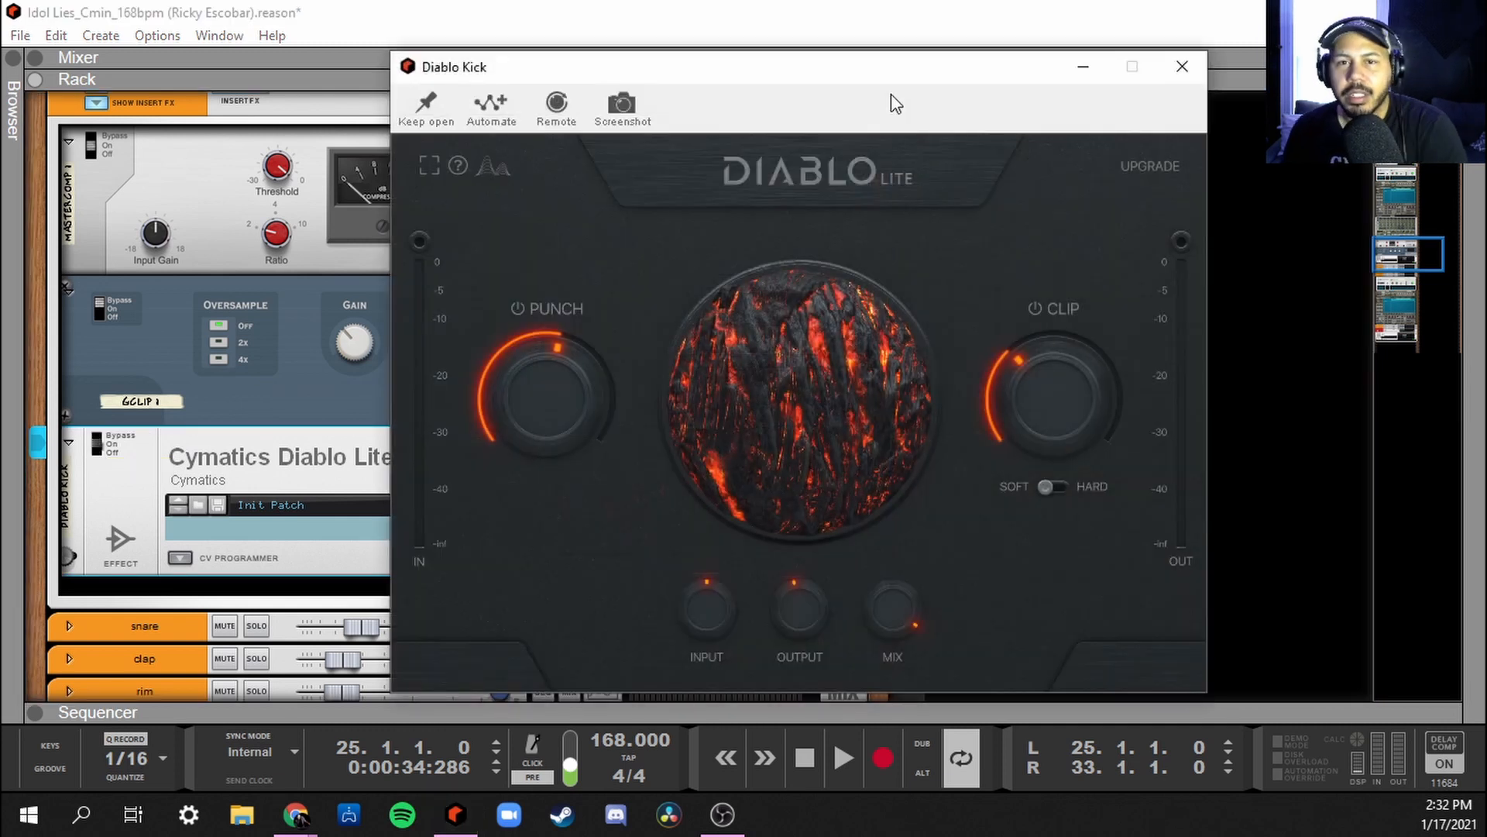
pyautogui.moveTo(862, 69); pyautogui.dragTo(796, 73)
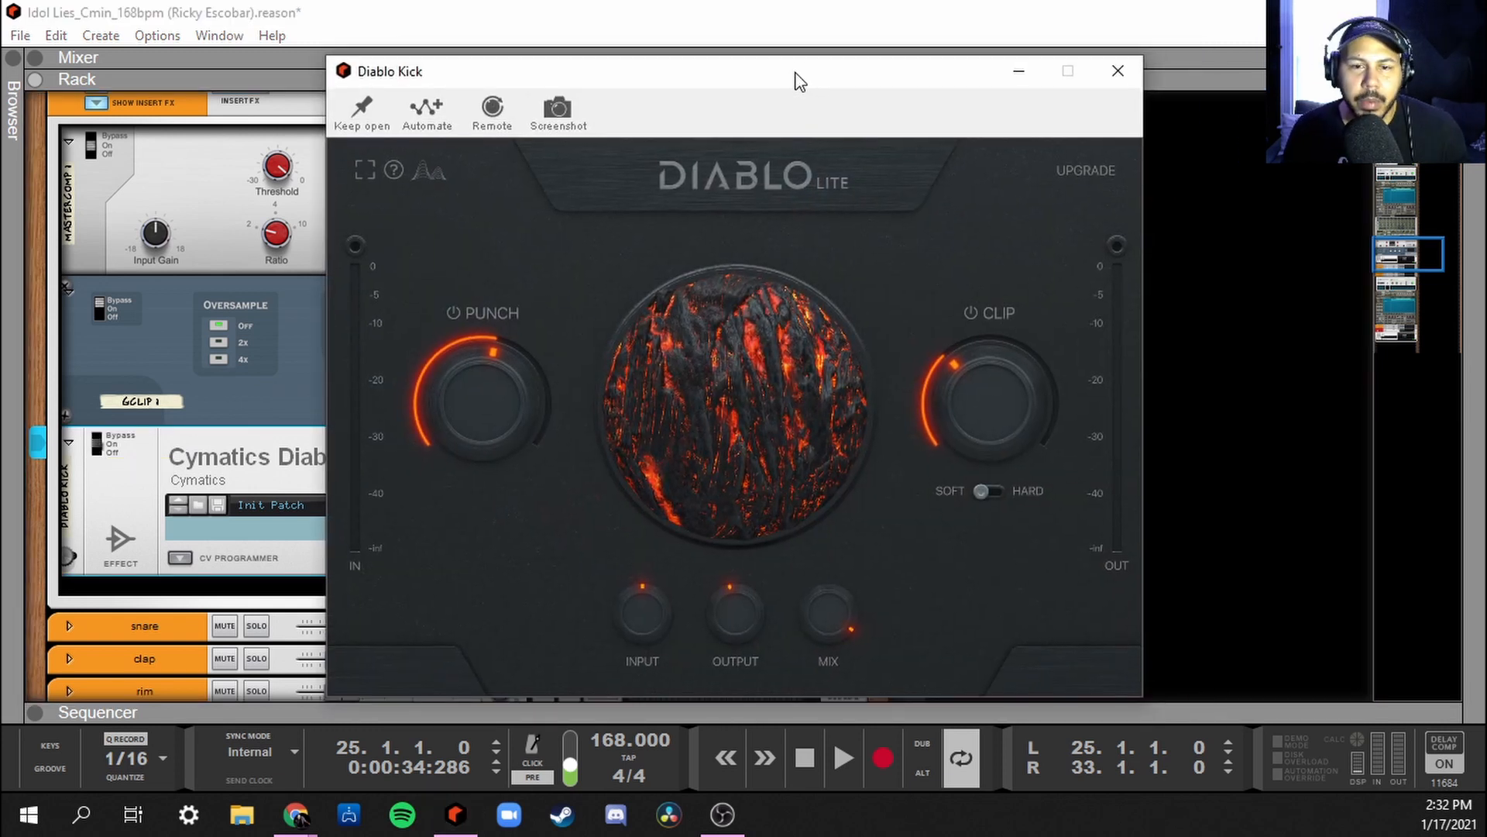
# Start loop playback, lower the kick's Punch and Clip to zero, and reset the input clipping indicator
pyautogui.press('space')
pyautogui.moveTo(478, 380); pyautogui.dragTo(490, 558)
pyautogui.moveTo(982, 410); pyautogui.dragTo(1006, 601)
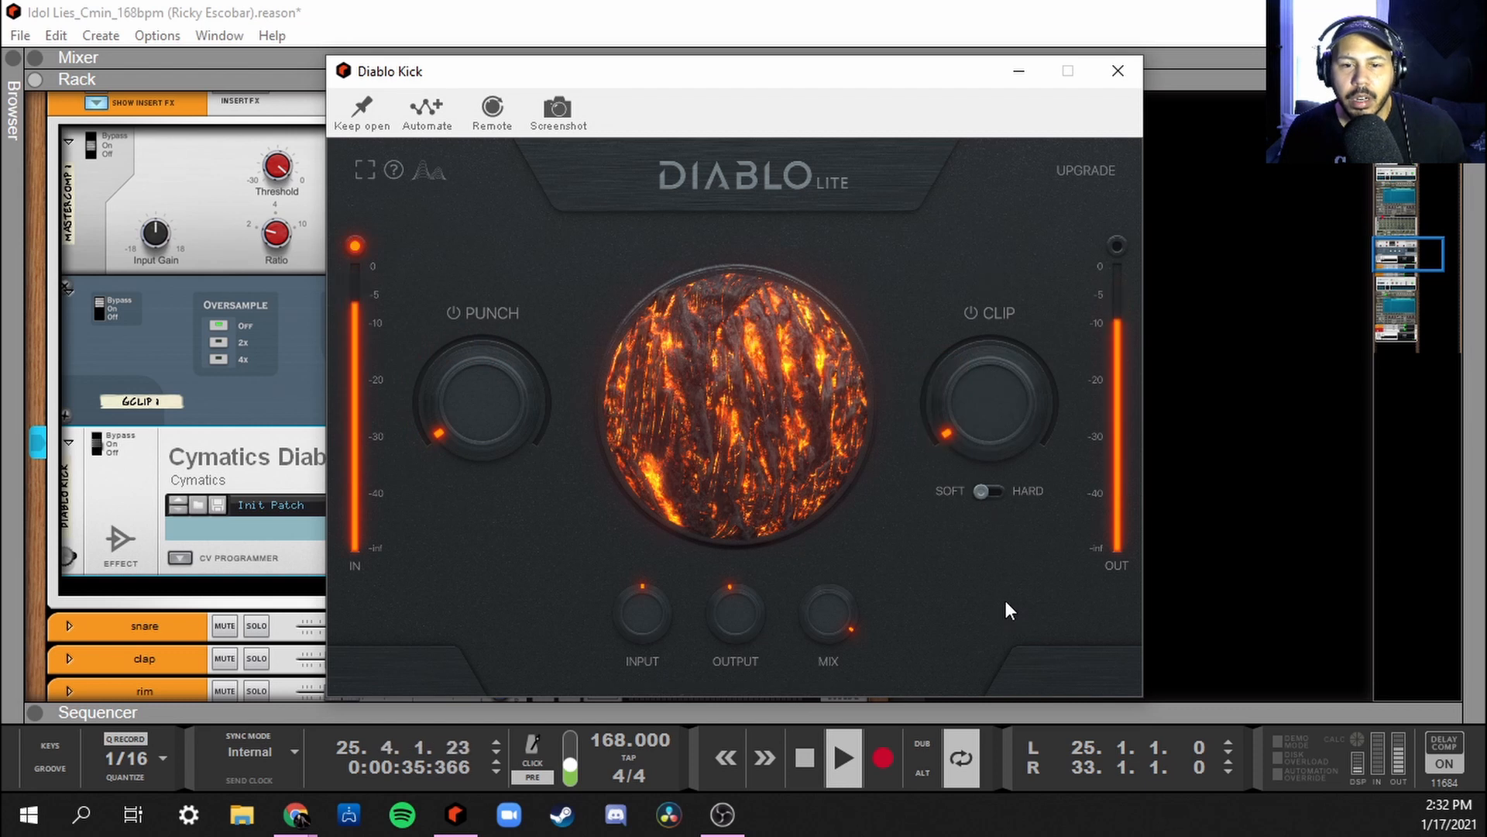
pyautogui.click(357, 244)
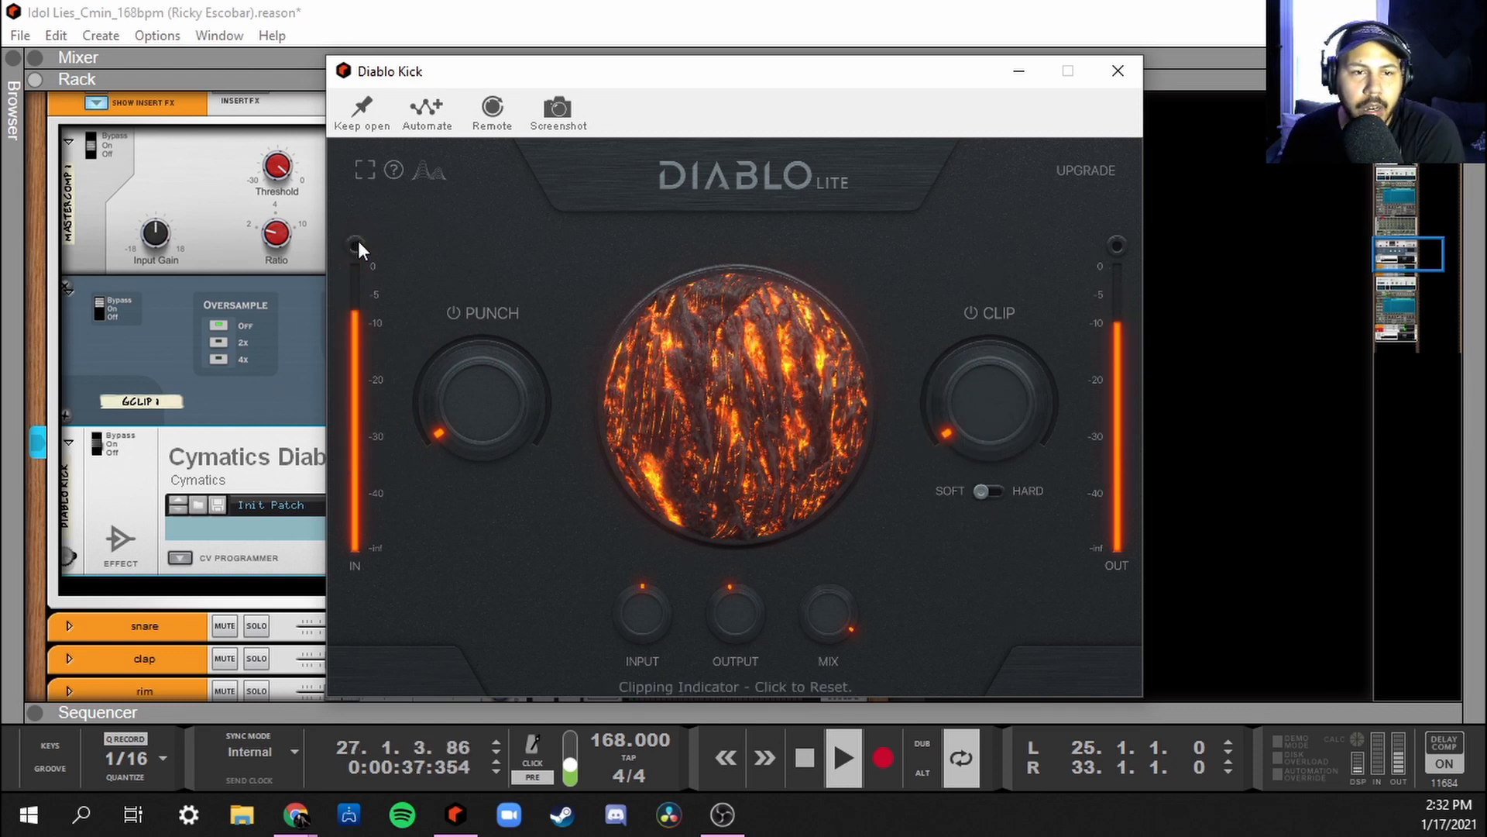
# Raise the kick's Clip to about halfway, set Punch to 7, and lower Mix to just above the midpoint
pyautogui.moveTo(977, 421); pyautogui.dragTo(988, 392)
pyautogui.moveTo(458, 402); pyautogui.dragTo(501, 397)
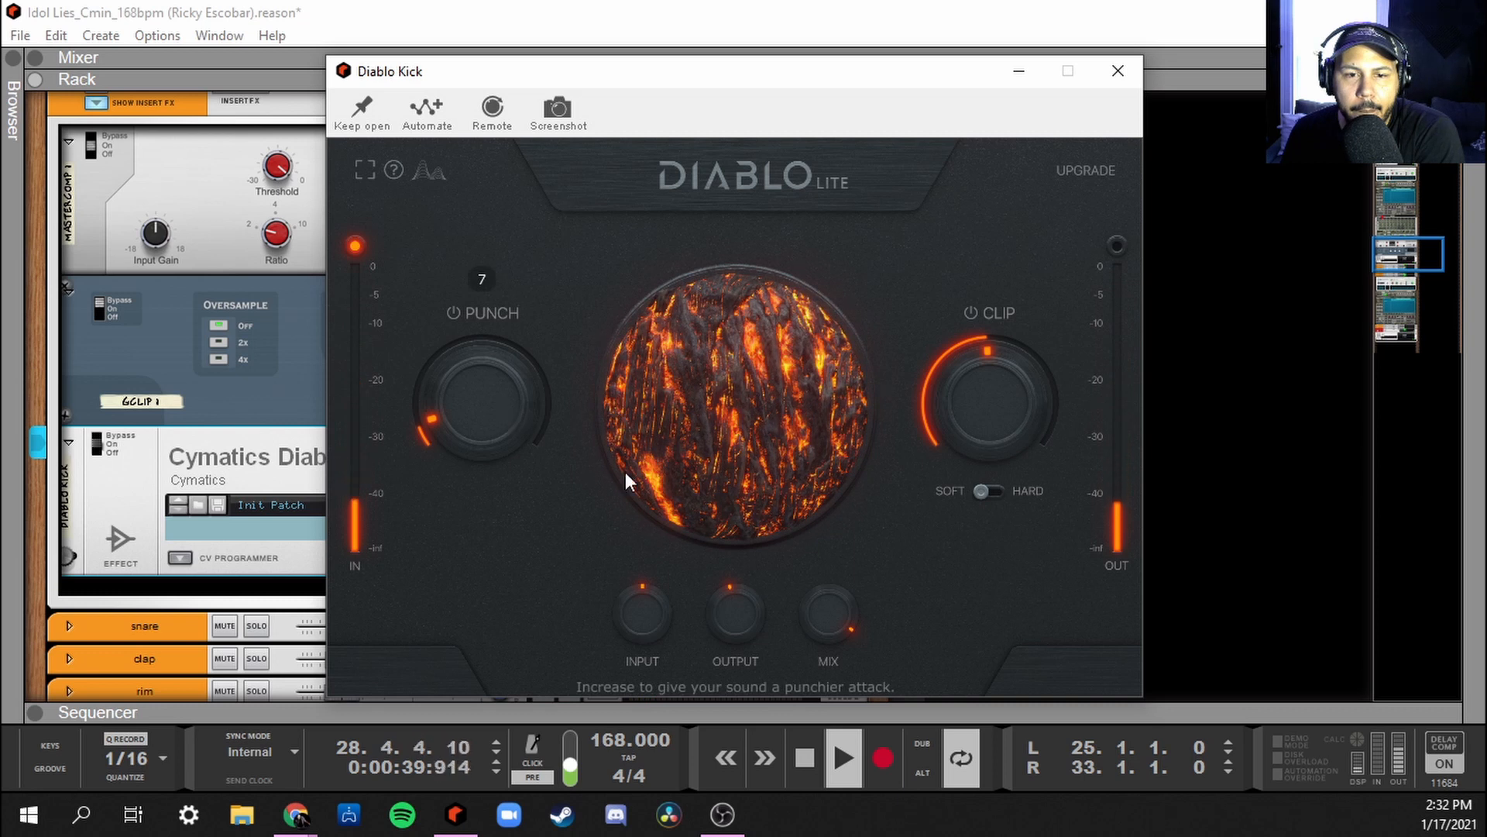
pyautogui.moveTo(818, 611); pyautogui.dragTo(831, 631)
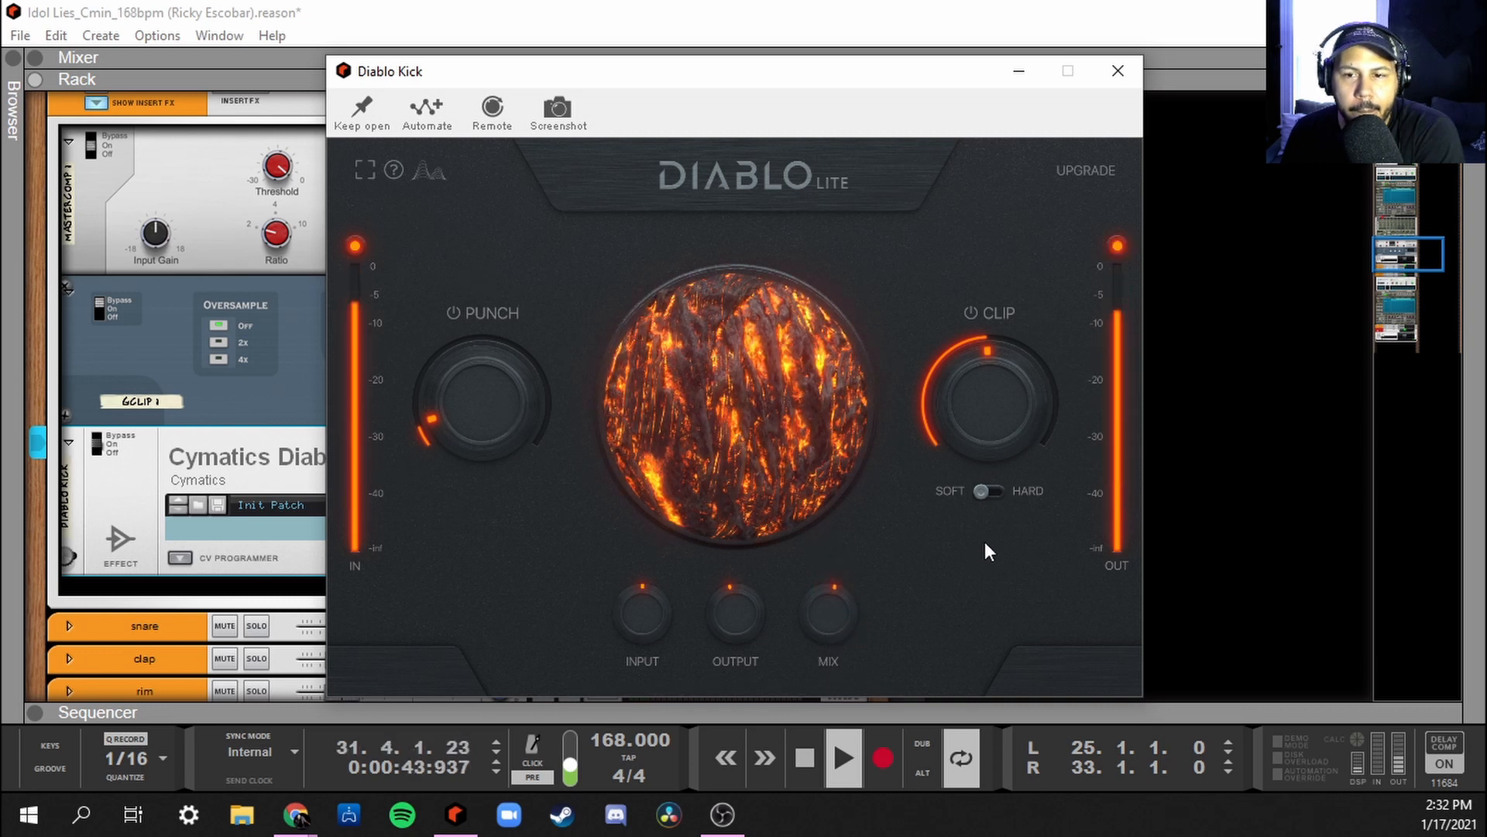
# Audition hard clipping on the kick, return the clip mode to Soft, reset the output clipping indicator, and stop playback
pyautogui.click(992, 490)
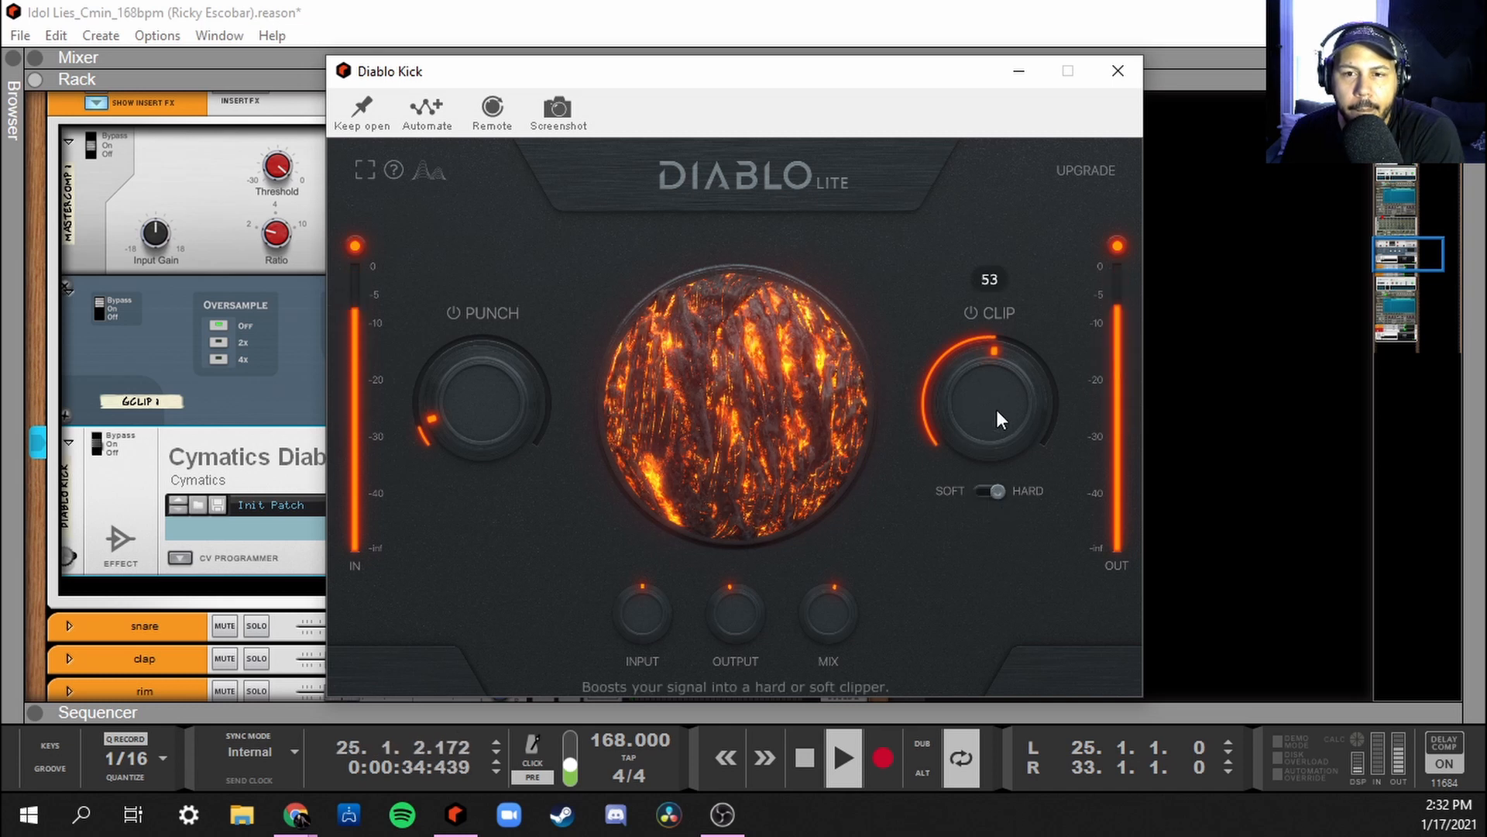
pyautogui.moveTo(997, 411); pyautogui.dragTo(988, 492)
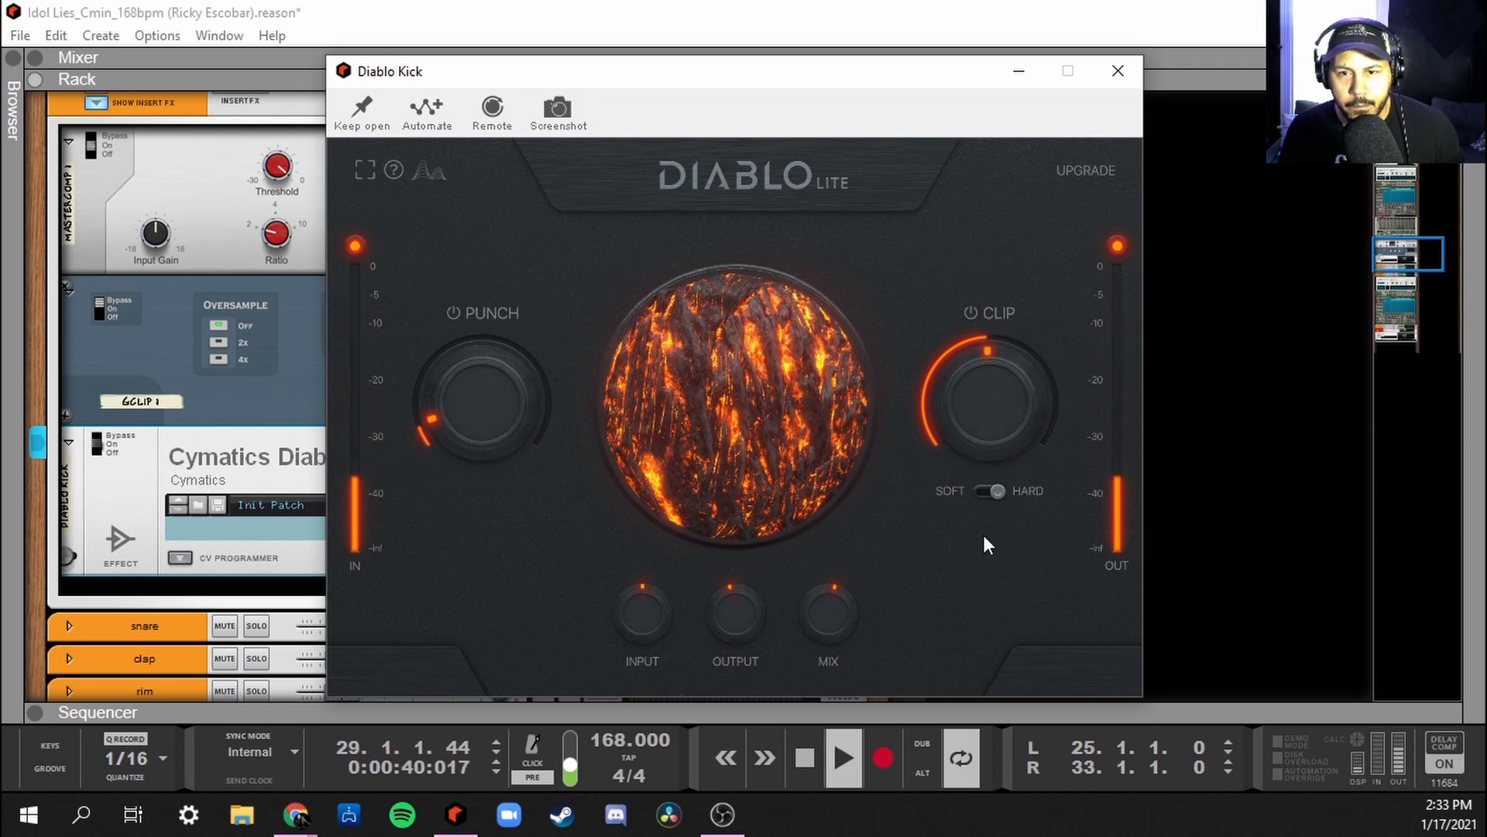
pyautogui.click(997, 491)
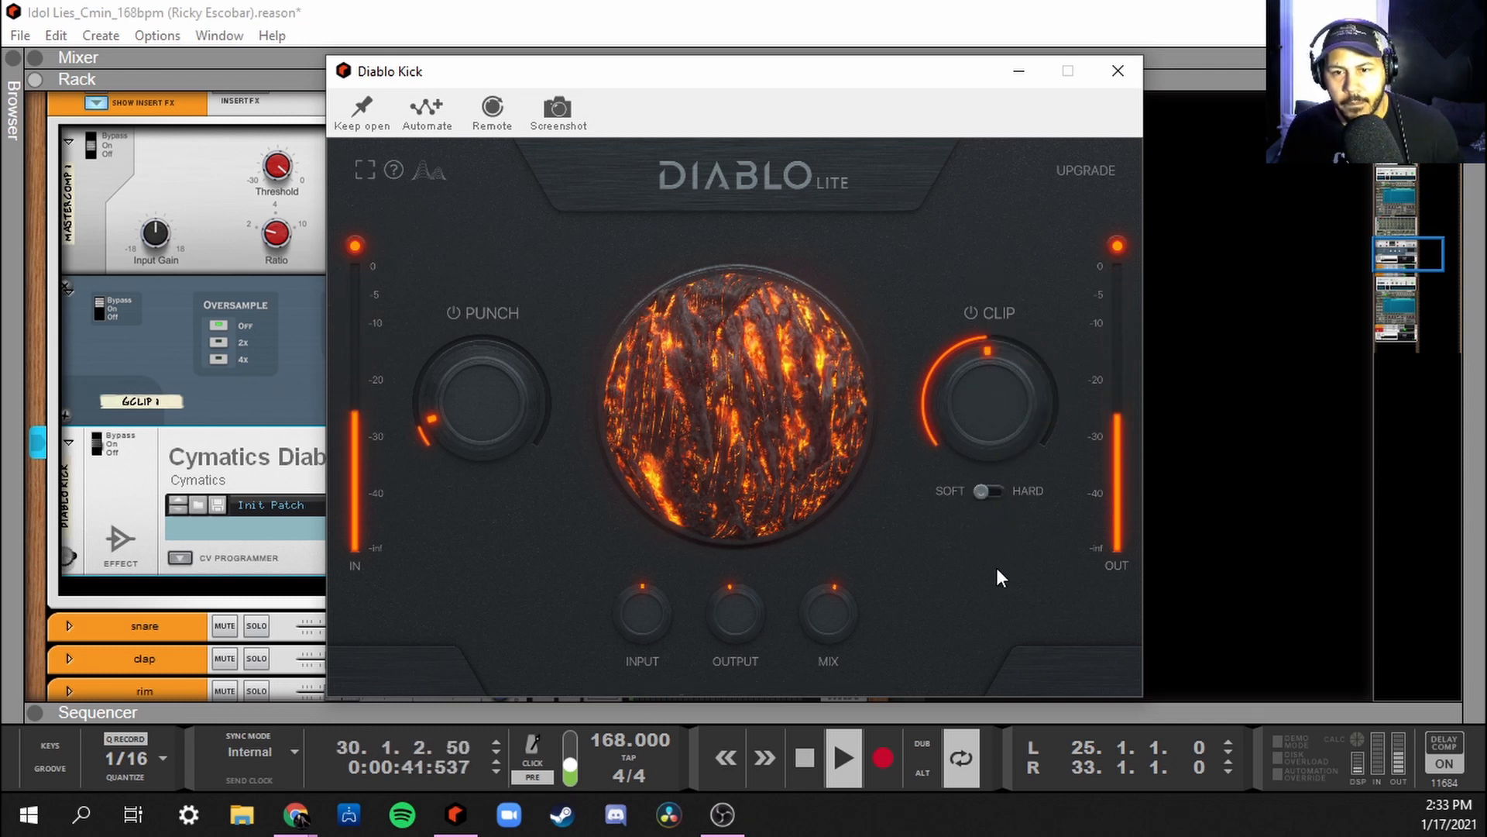
pyautogui.click(1122, 248)
pyautogui.press('space')
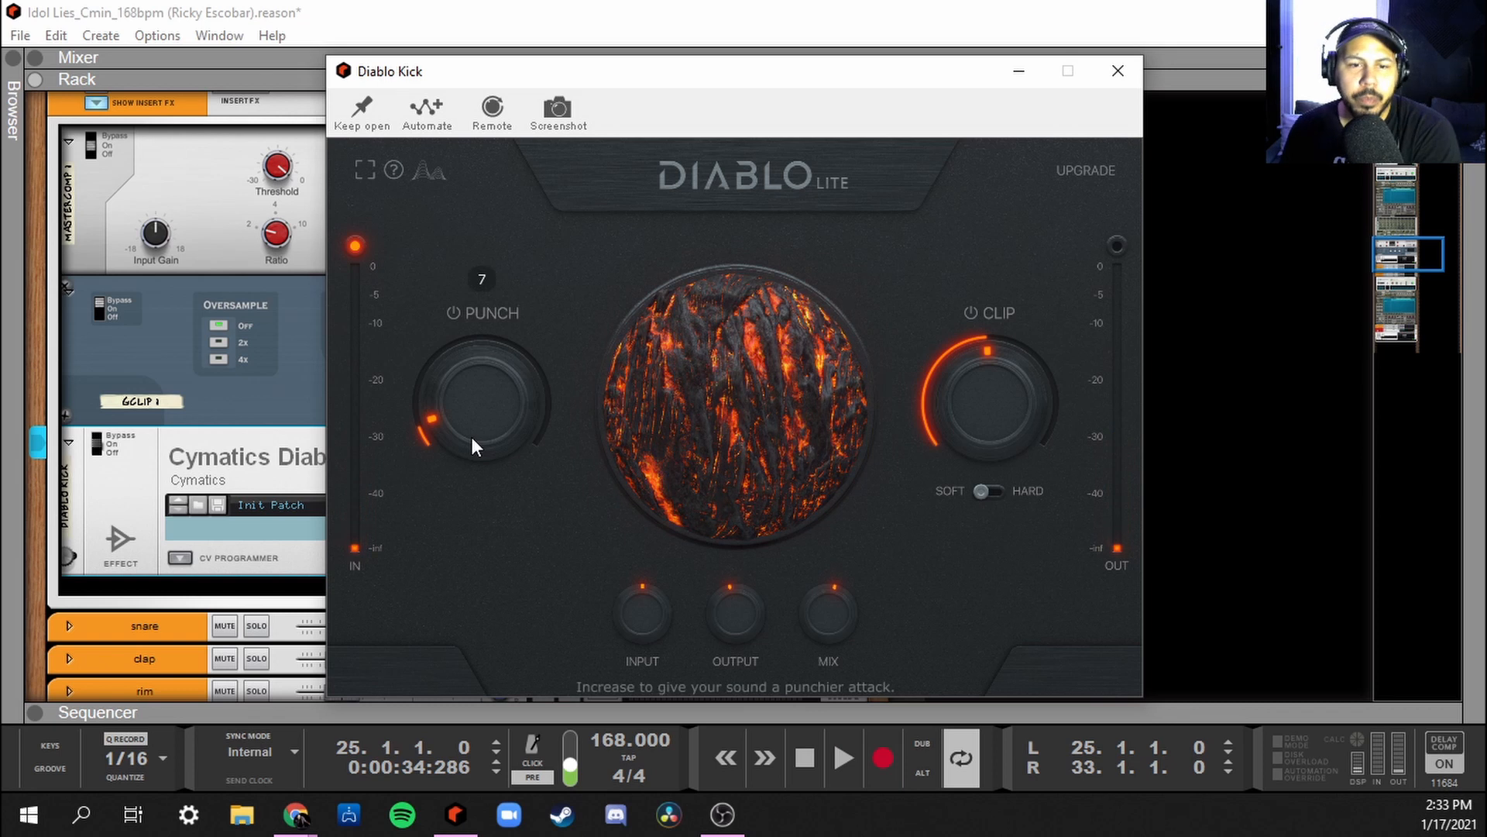
# Close the Diablo Kick window, start loop playback, and open Diablo Lite on the DRUMS mix channel
pyautogui.moveTo(960, 445)
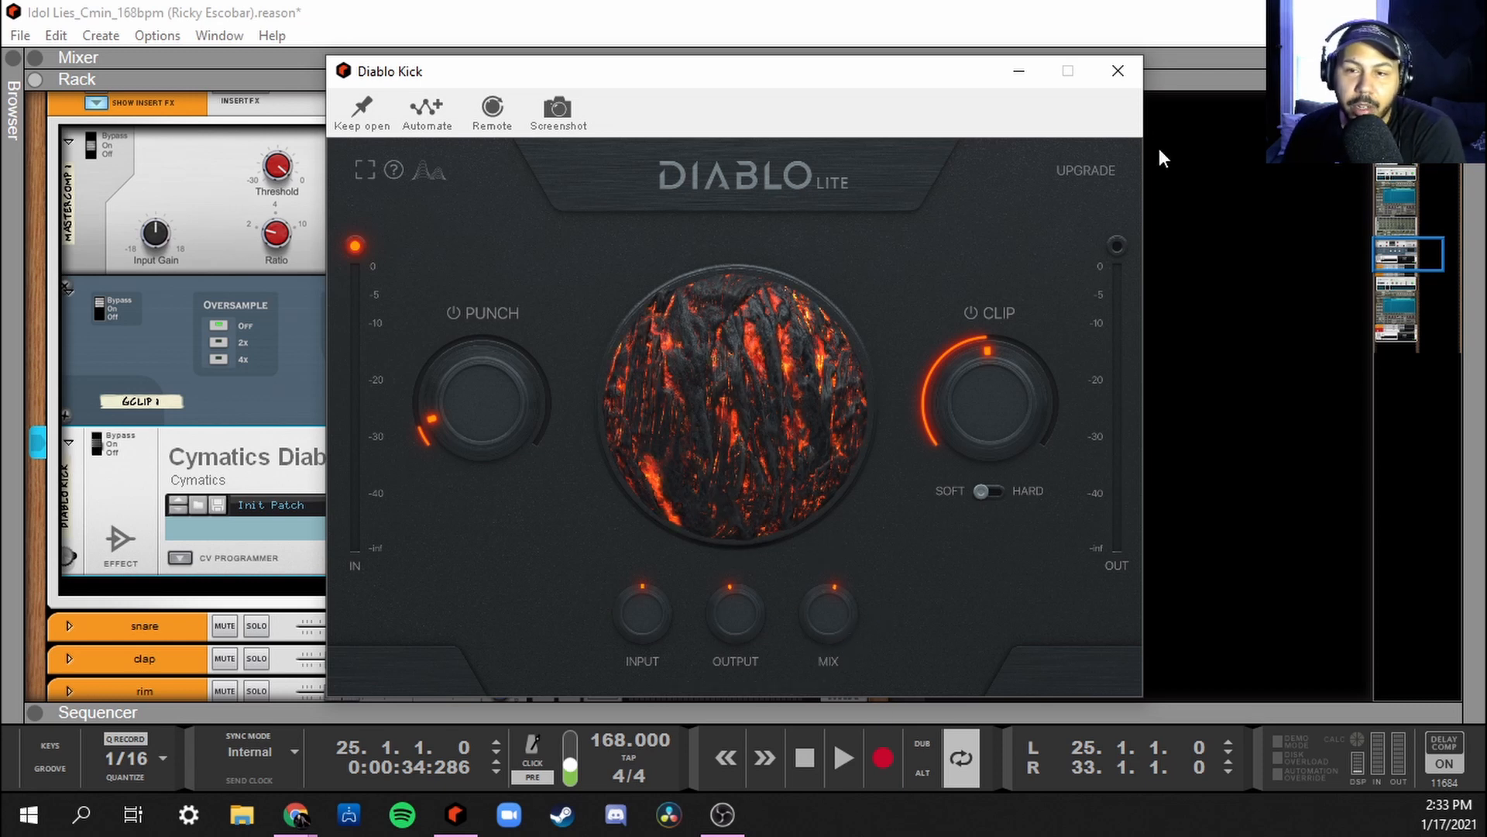
pyautogui.click(1109, 75)
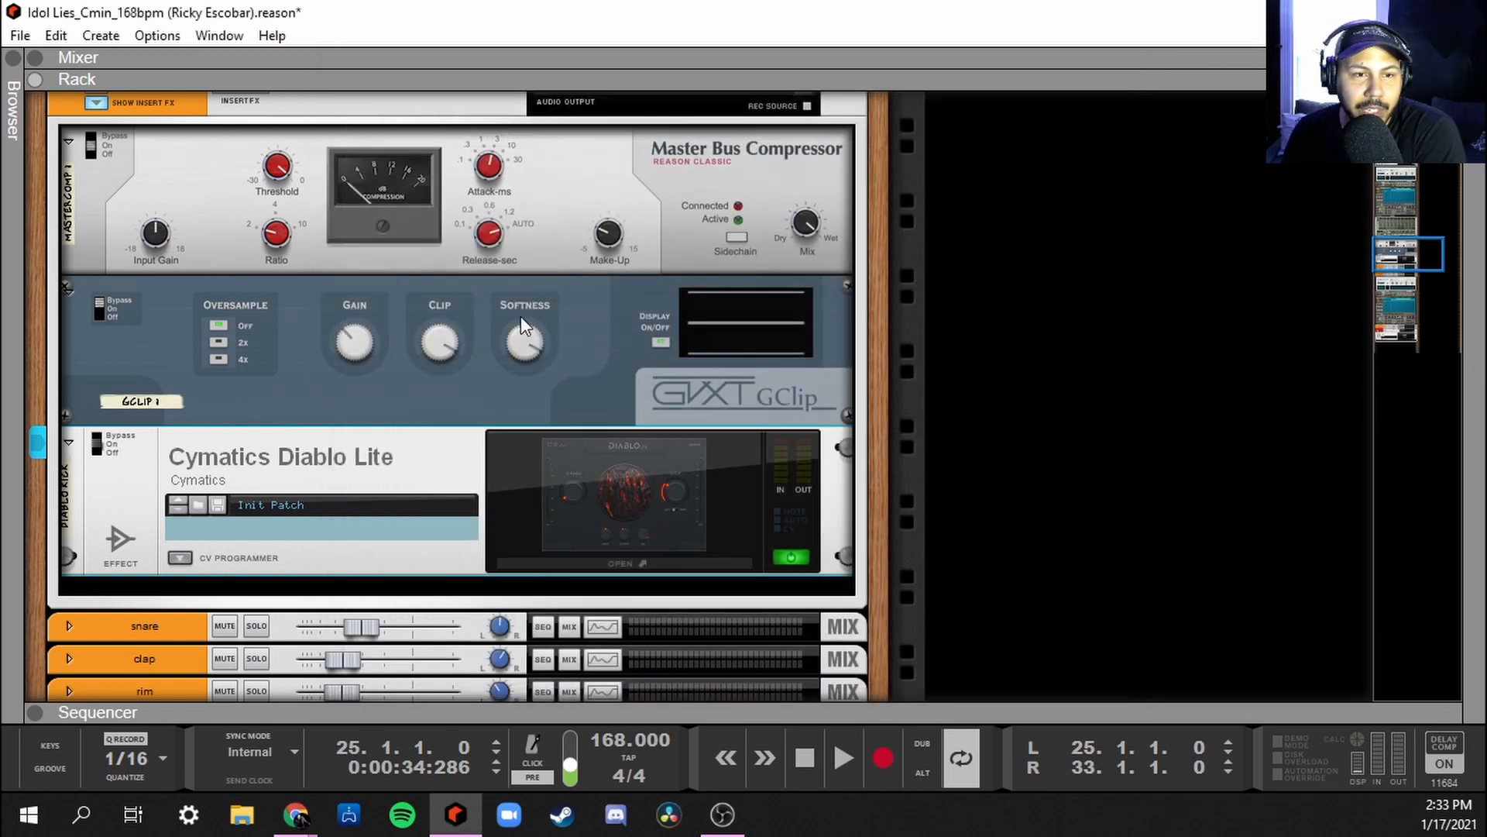
pyautogui.scroll(-5, 374, 341)
pyautogui.scroll(-10, 374, 341)
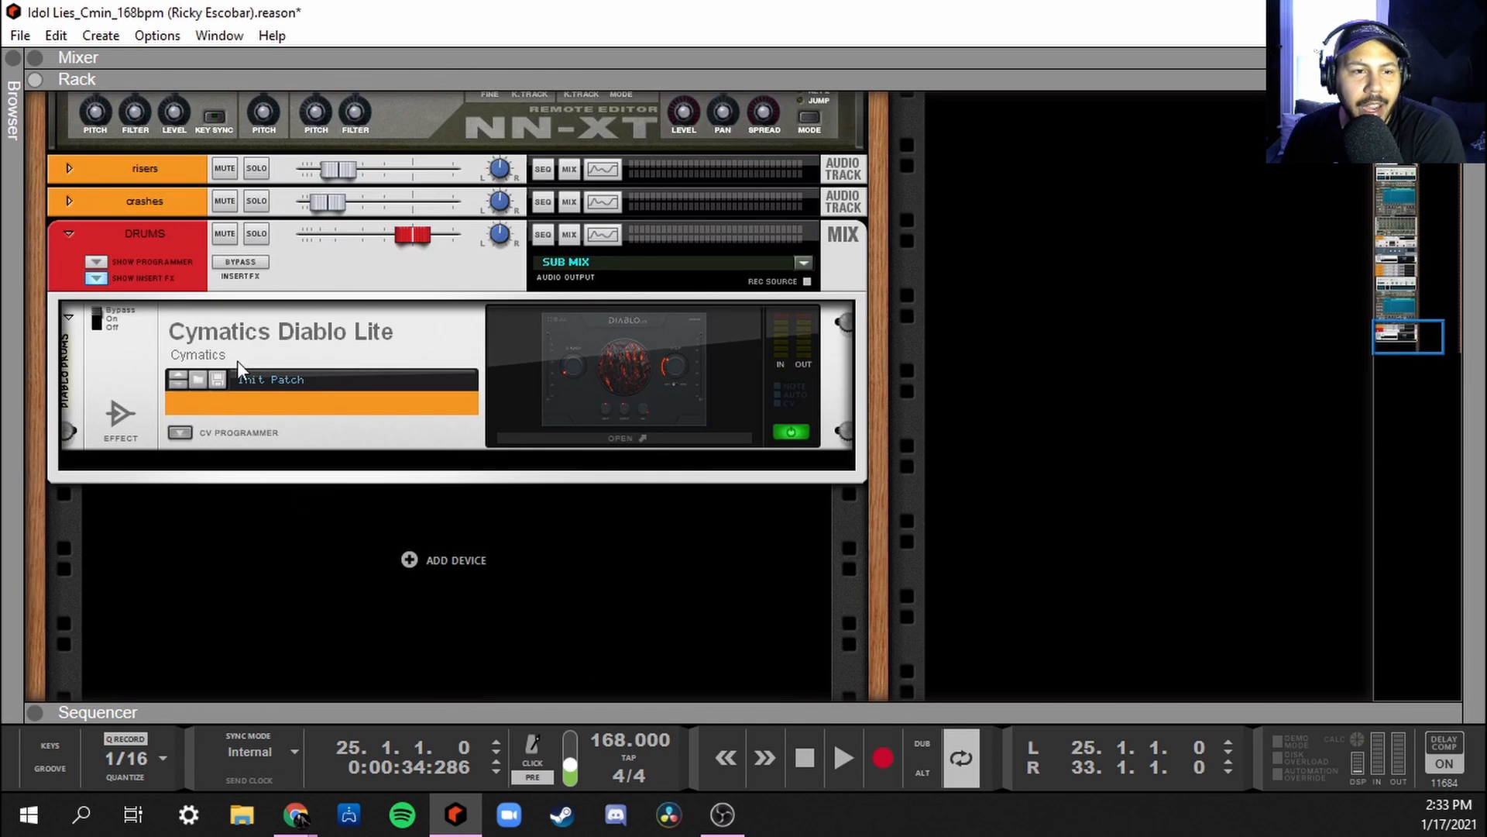
pyautogui.click(236, 357)
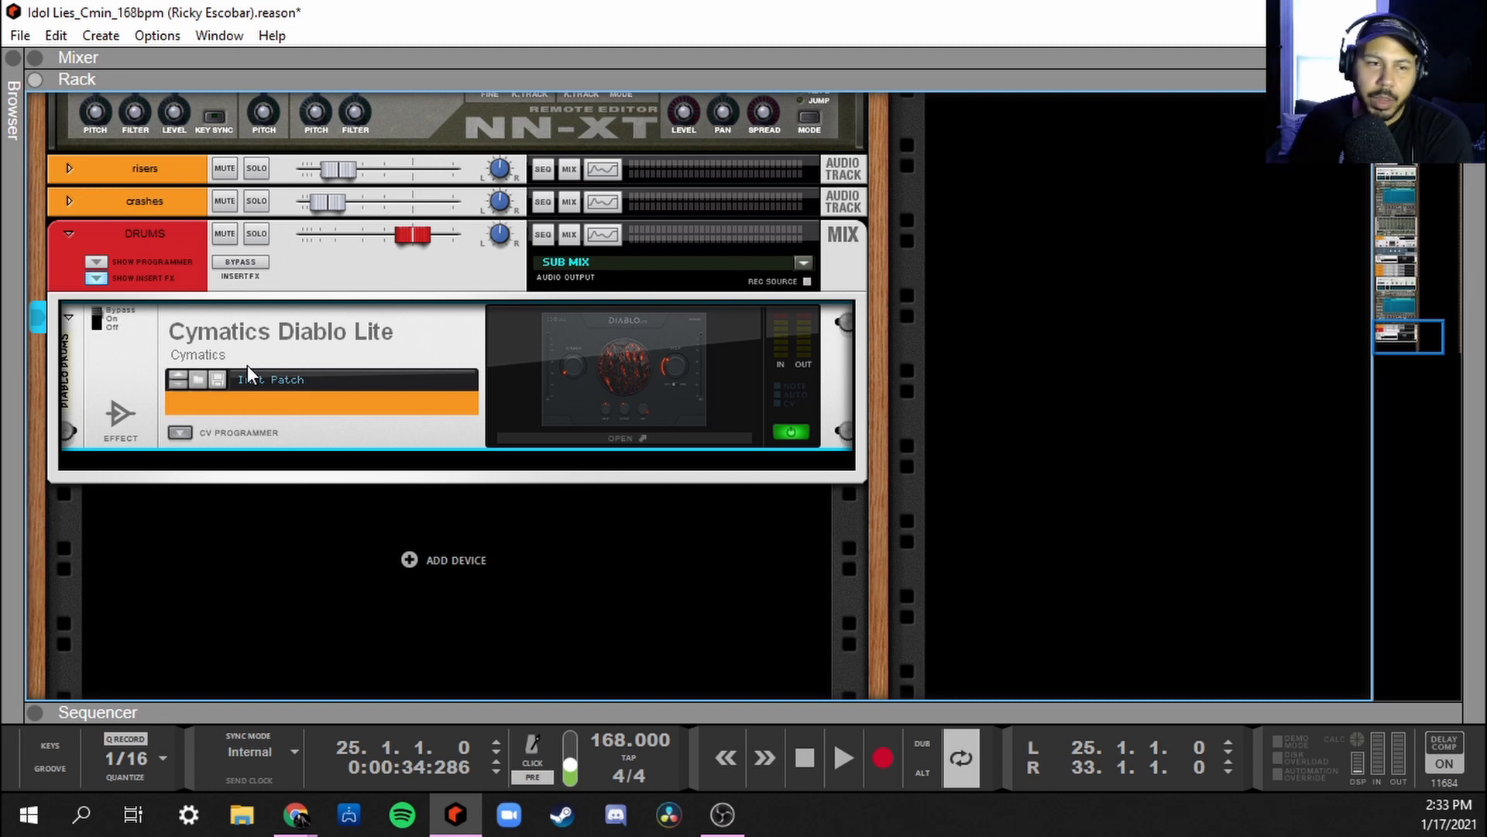
pyautogui.click(110, 324)
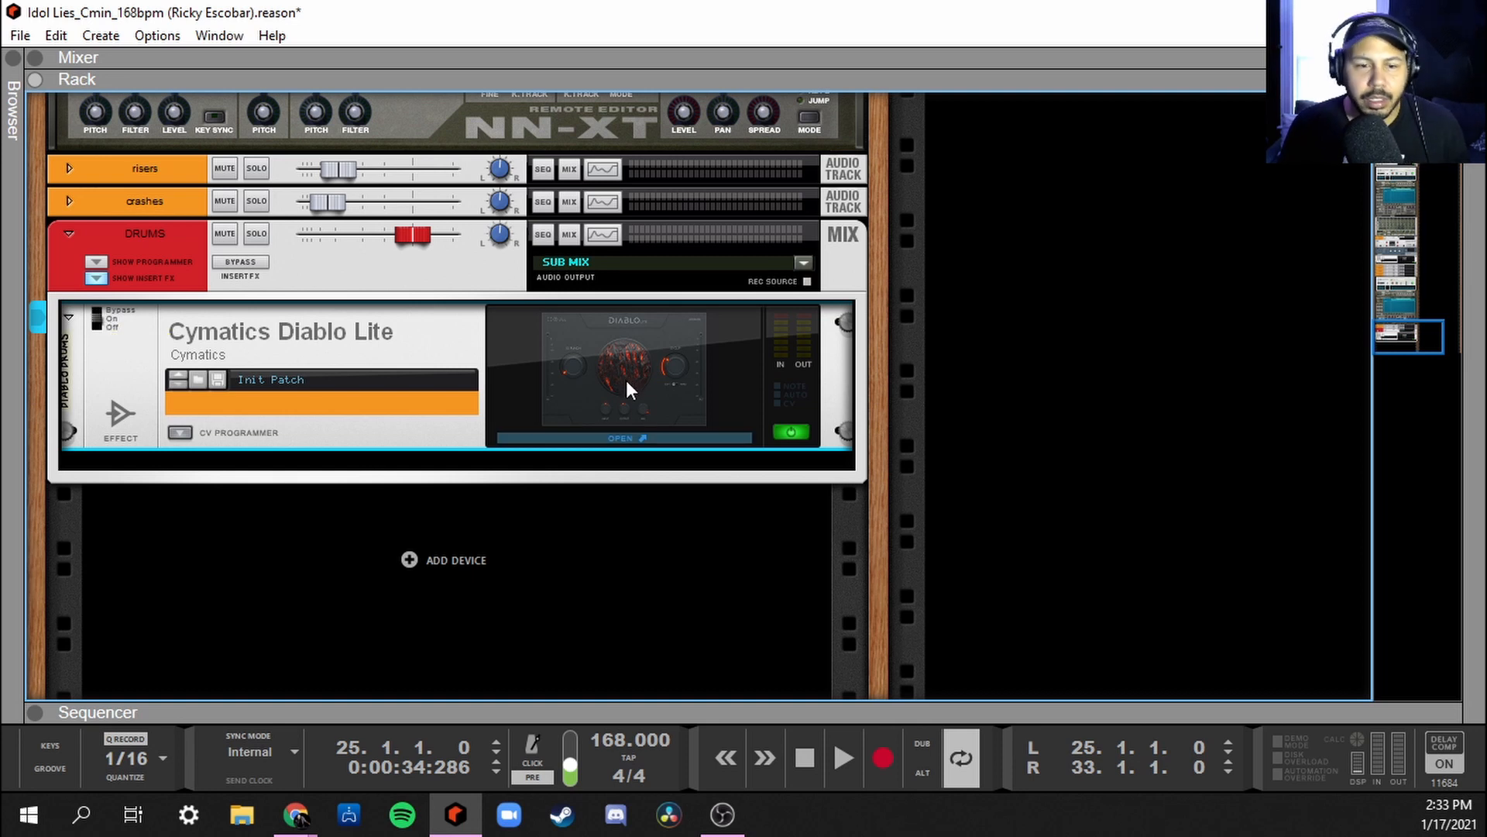
pyautogui.press('space')
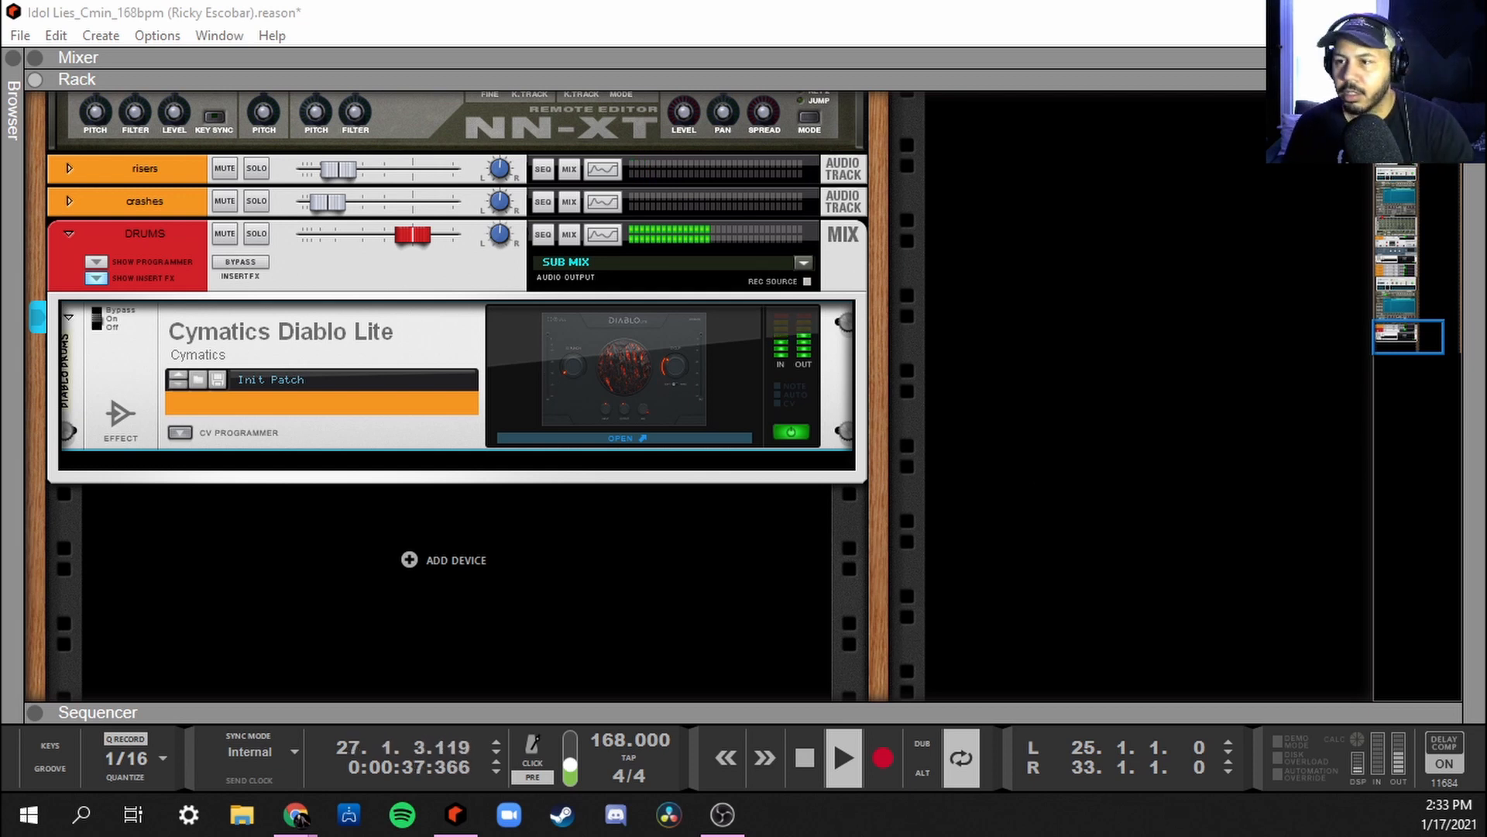
pyautogui.click(626, 438)
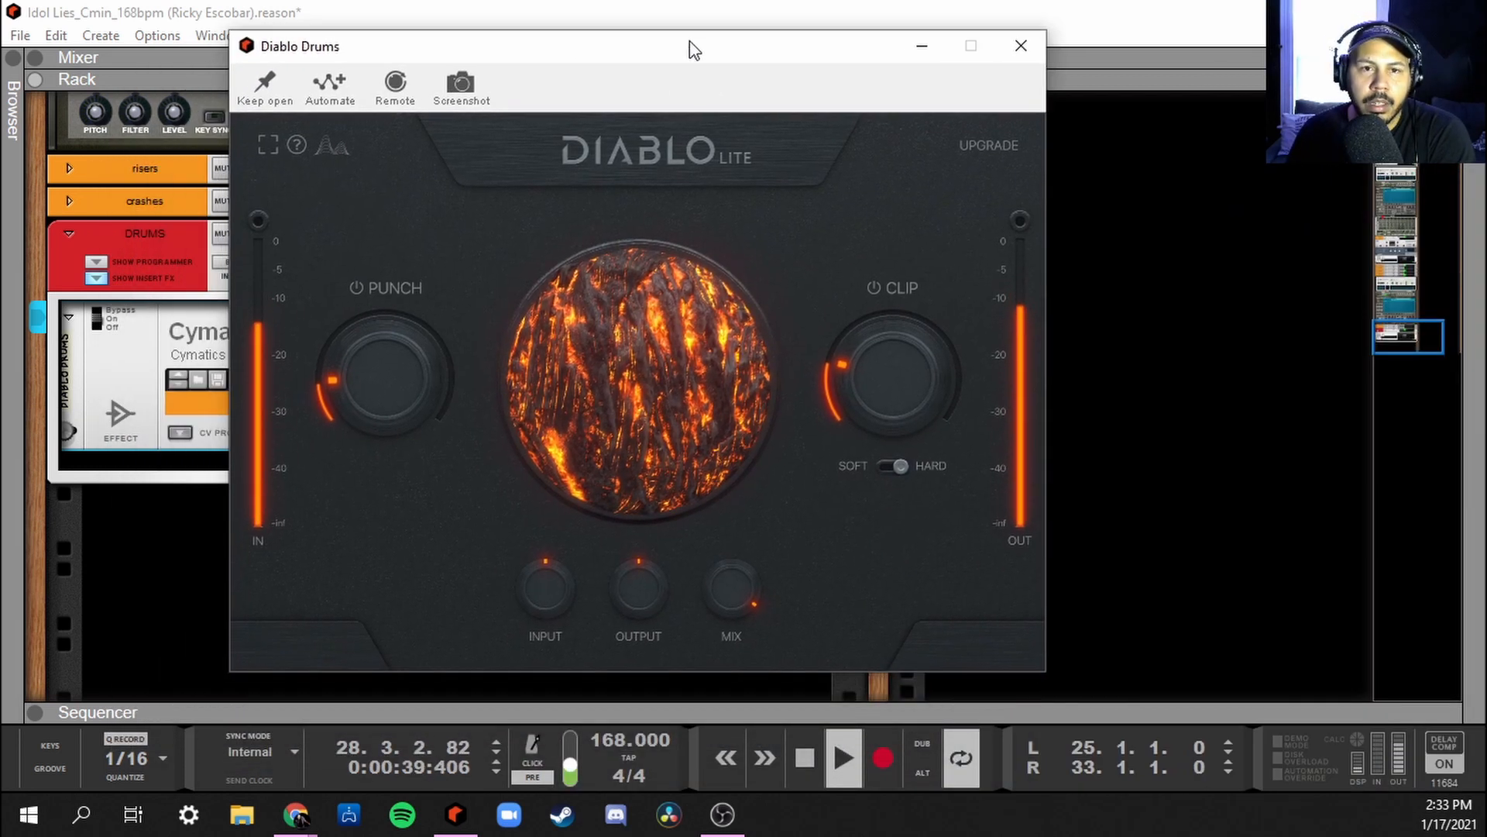
# Set the drum bus to Soft clipping with Punch at about a fifth, Clip at 19 and Mix at about two thirds, and stop playback
pyautogui.moveTo(711, 616)
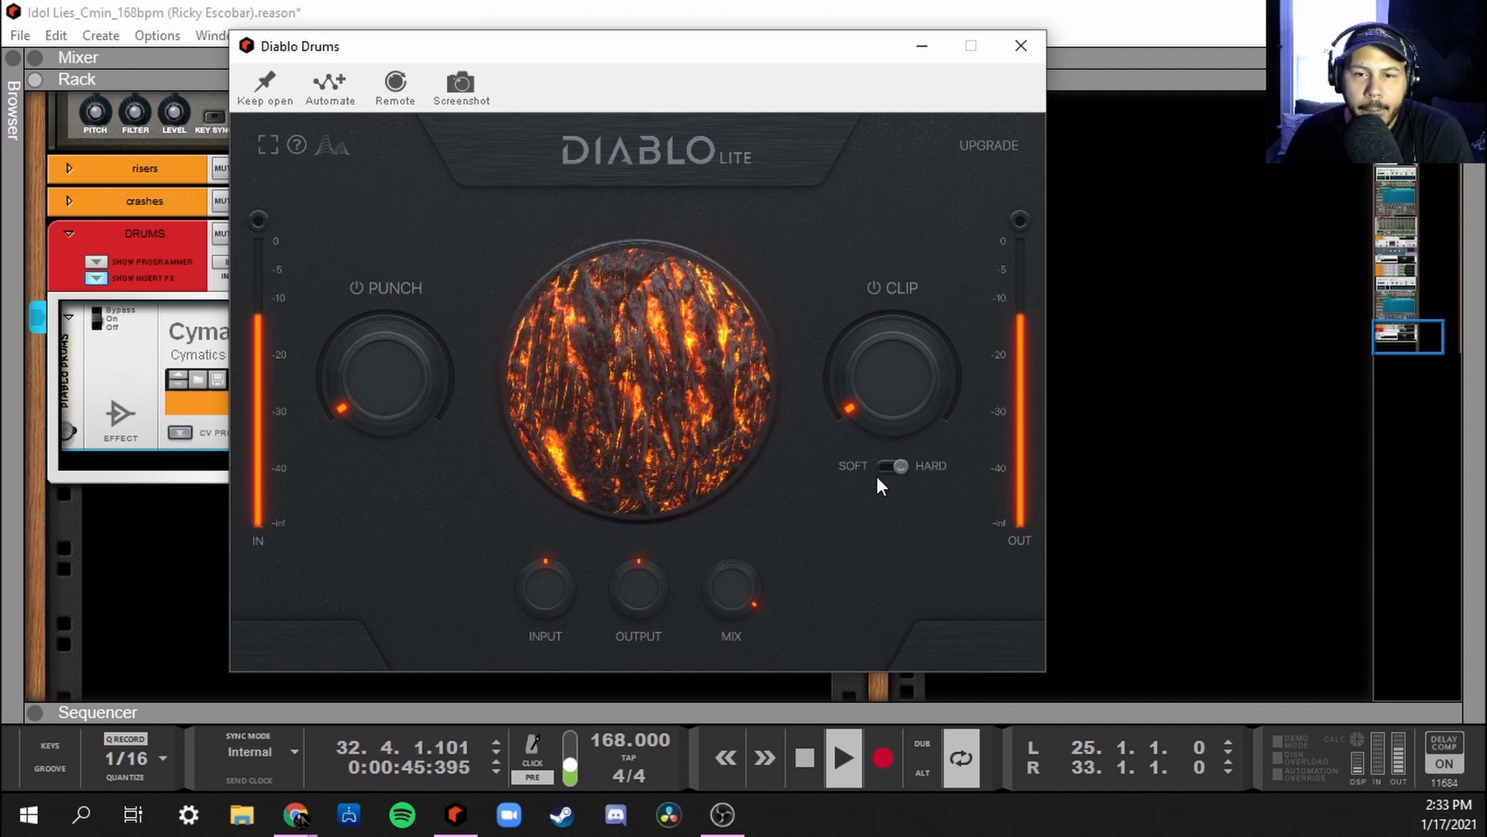
pyautogui.click(896, 464)
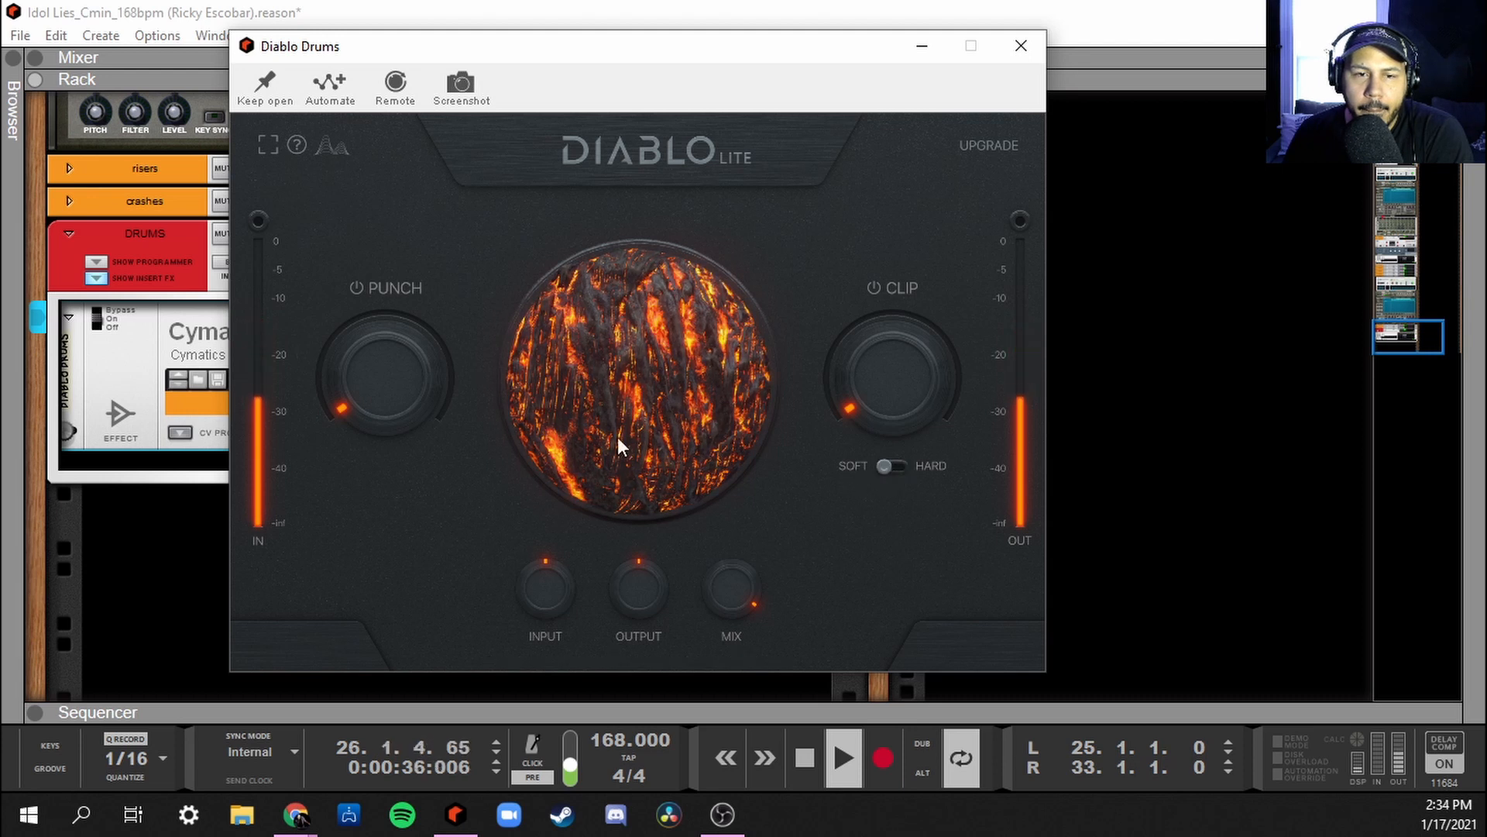
pyautogui.moveTo(395, 379); pyautogui.dragTo(397, 360)
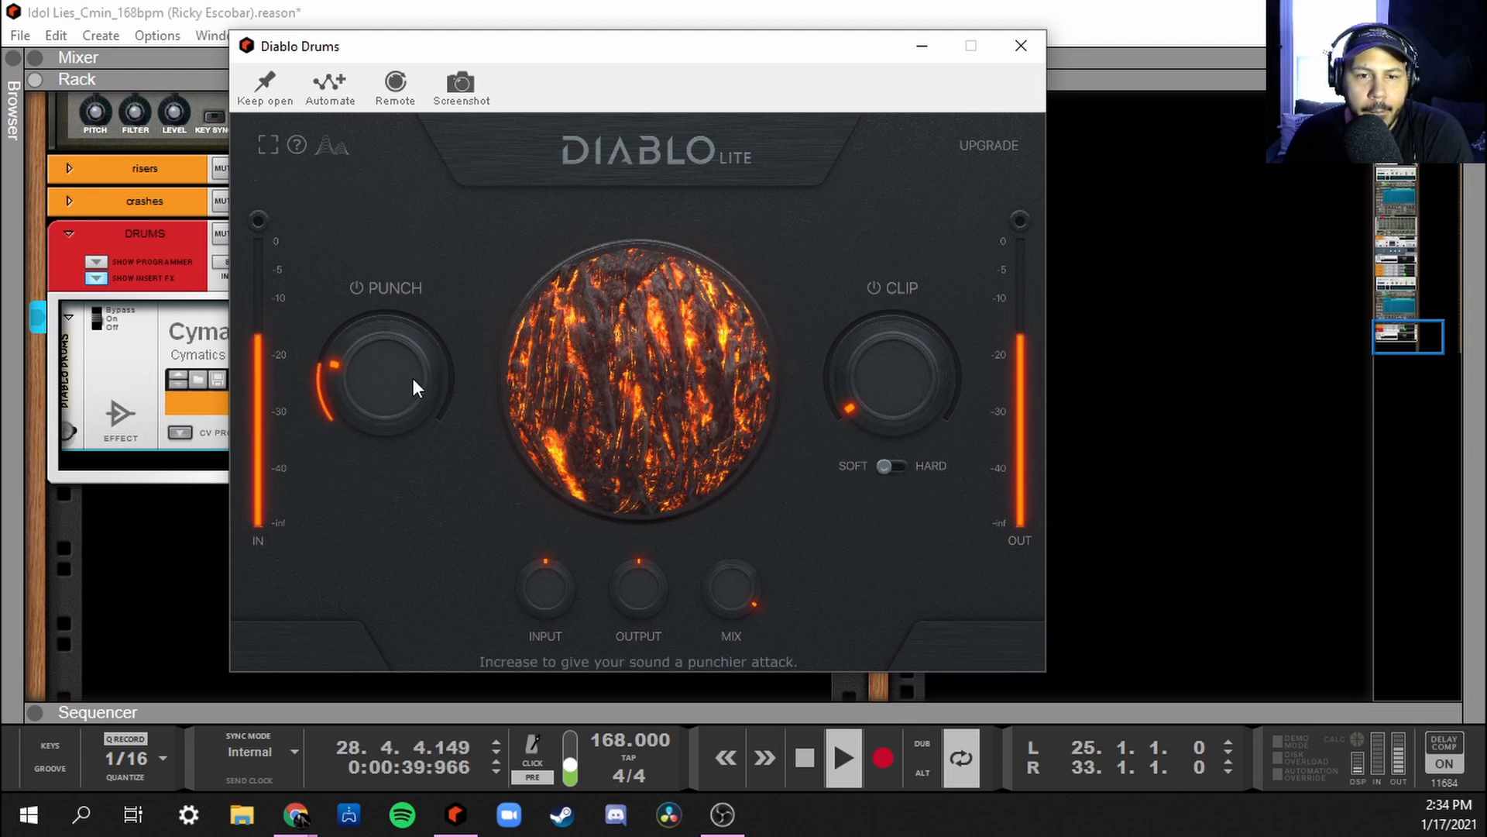
pyautogui.moveTo(894, 406); pyautogui.dragTo(899, 386)
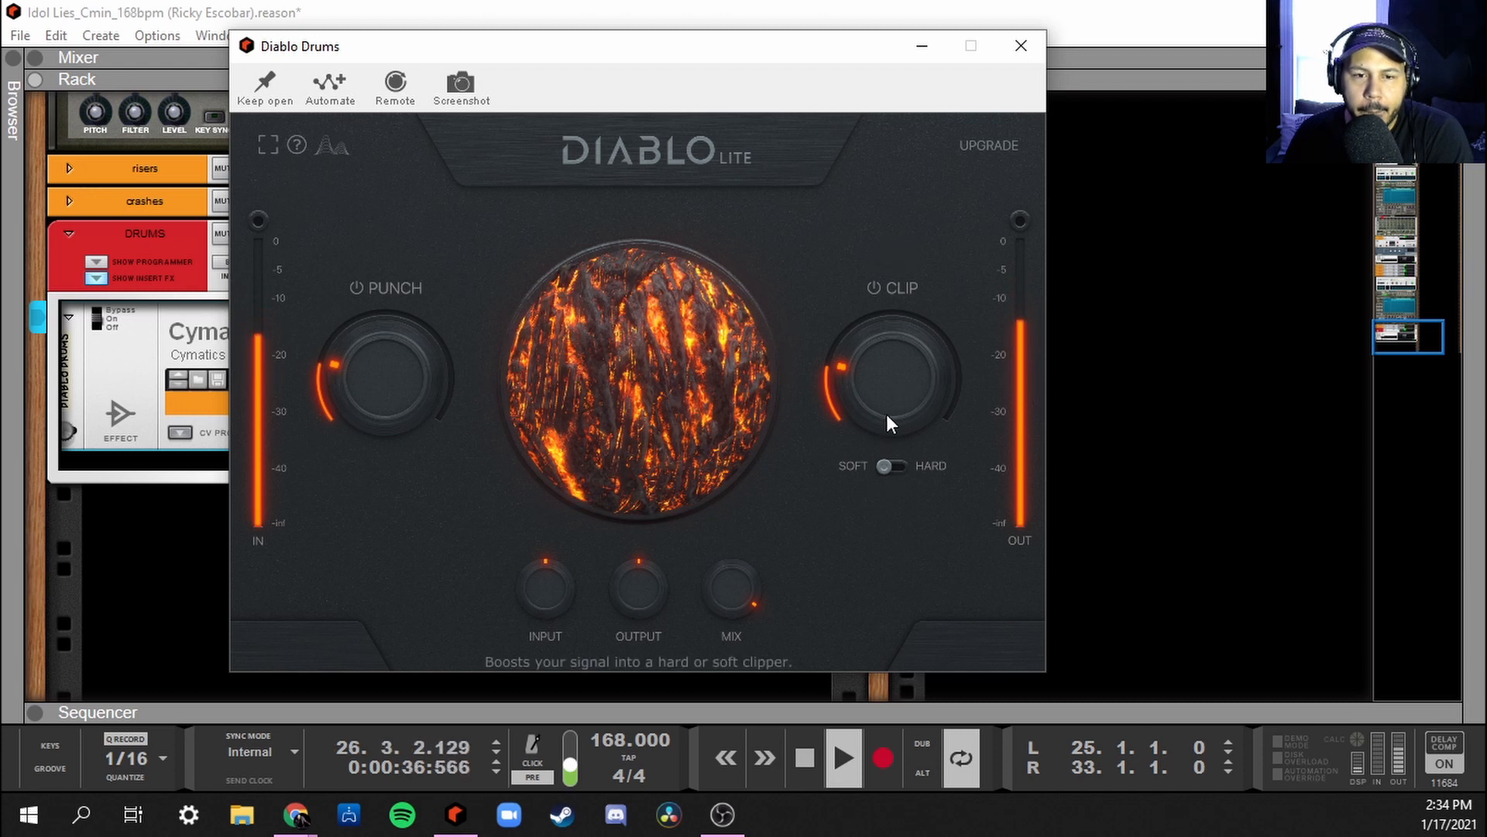
pyautogui.moveTo(732, 602)
pyautogui.mouseDown()
pyautogui.moveTo(755, 617)
pyautogui.moveTo(750, 588)
pyautogui.mouseUp()
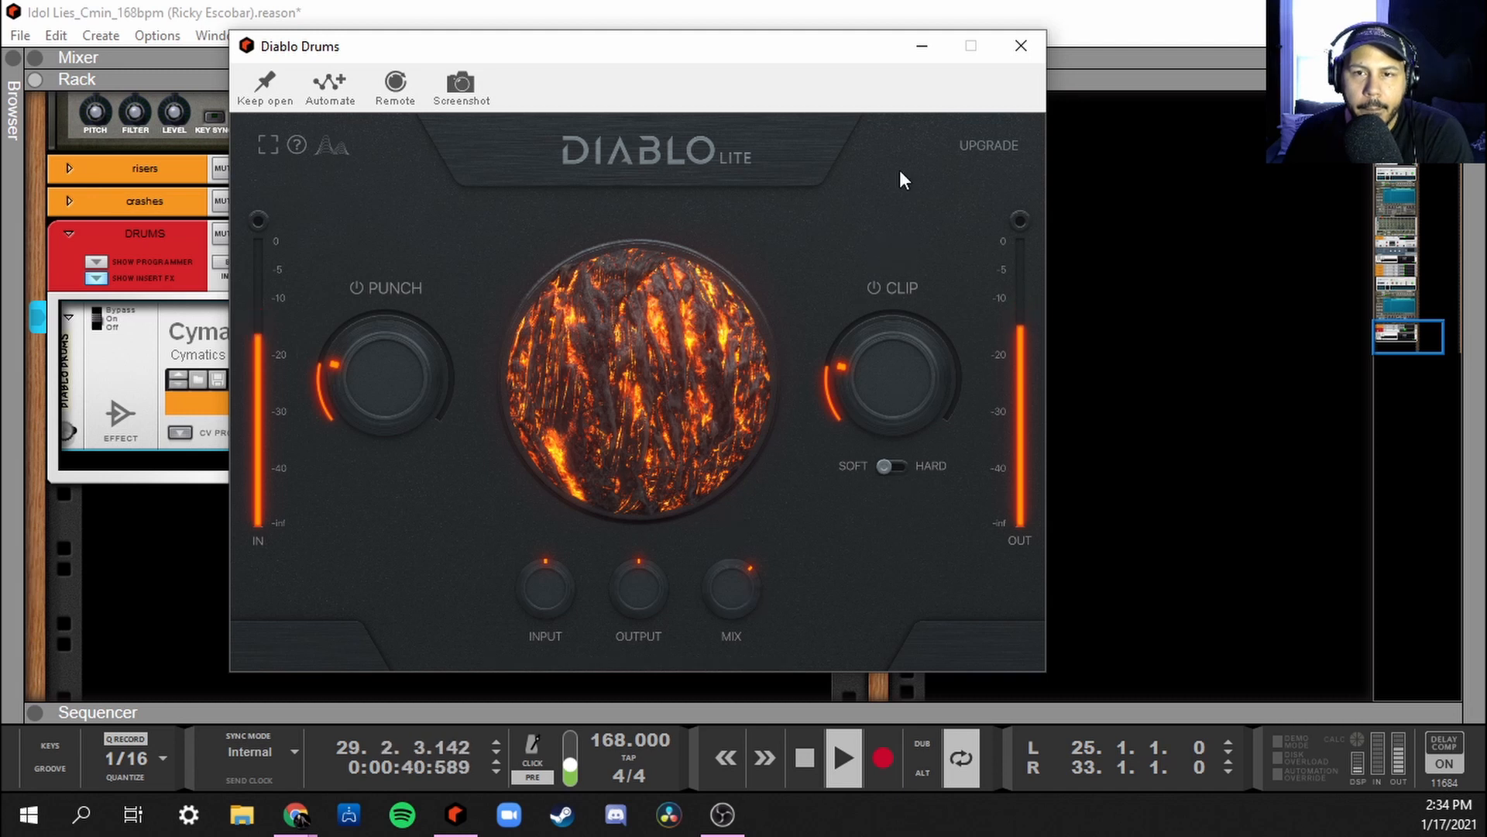
pyautogui.click(1021, 46)
pyautogui.press('space')
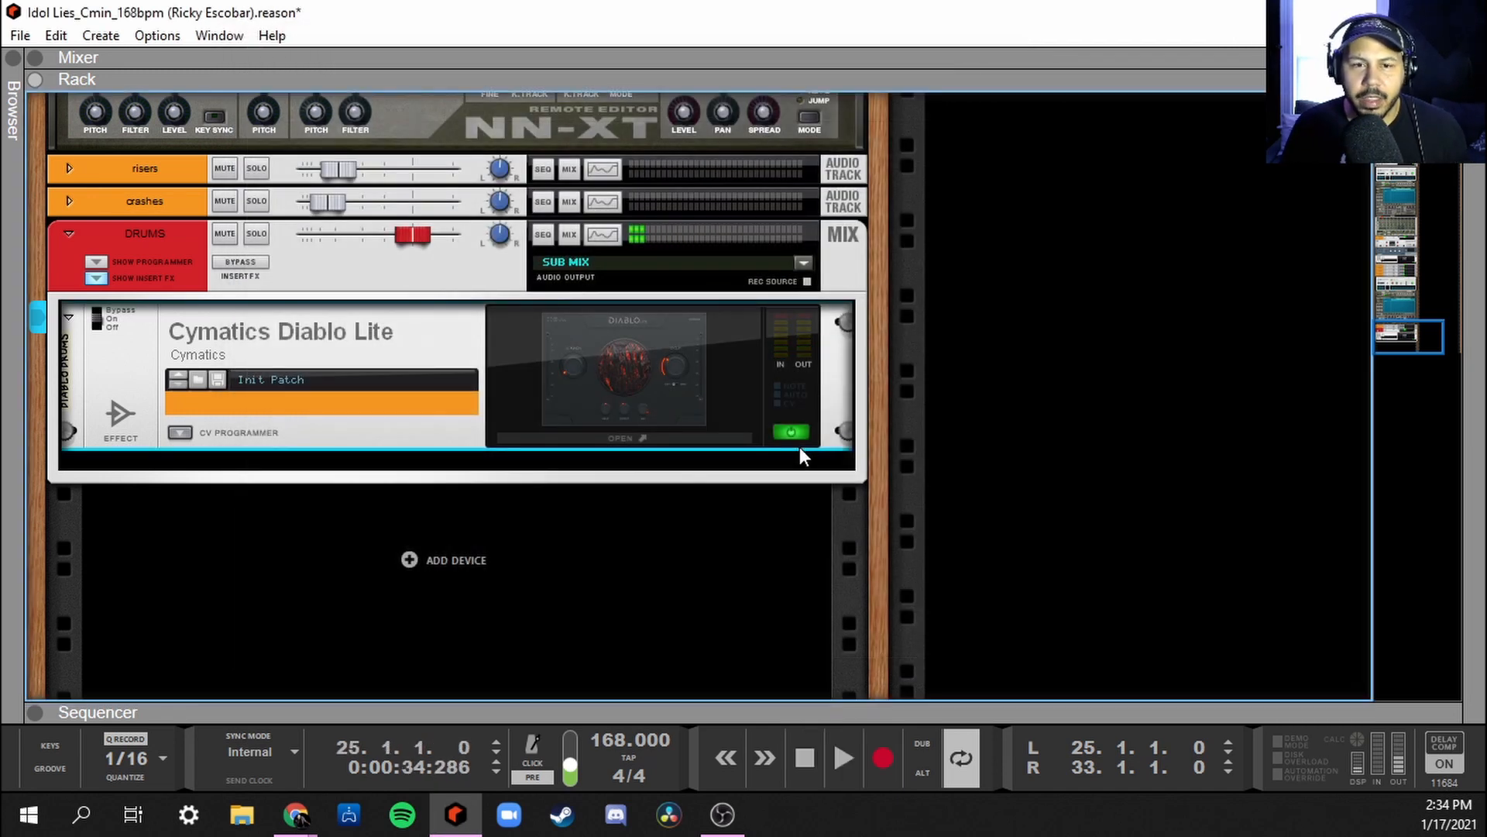
# Reopen the Diablo Drums window to review its Clip and Punch amounts, and close it
pyautogui.click(668, 359)
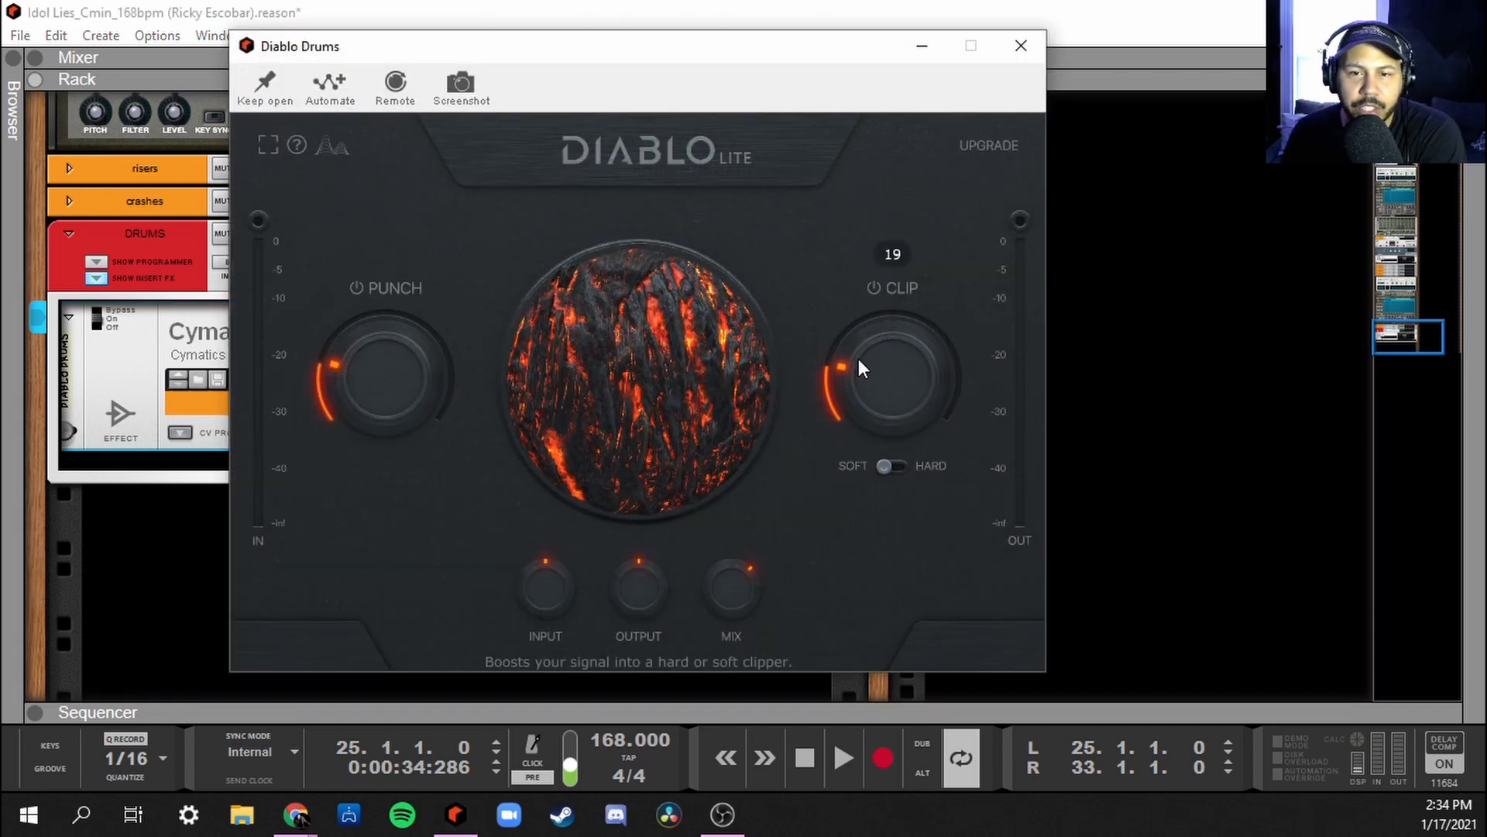
pyautogui.moveTo(358, 348)
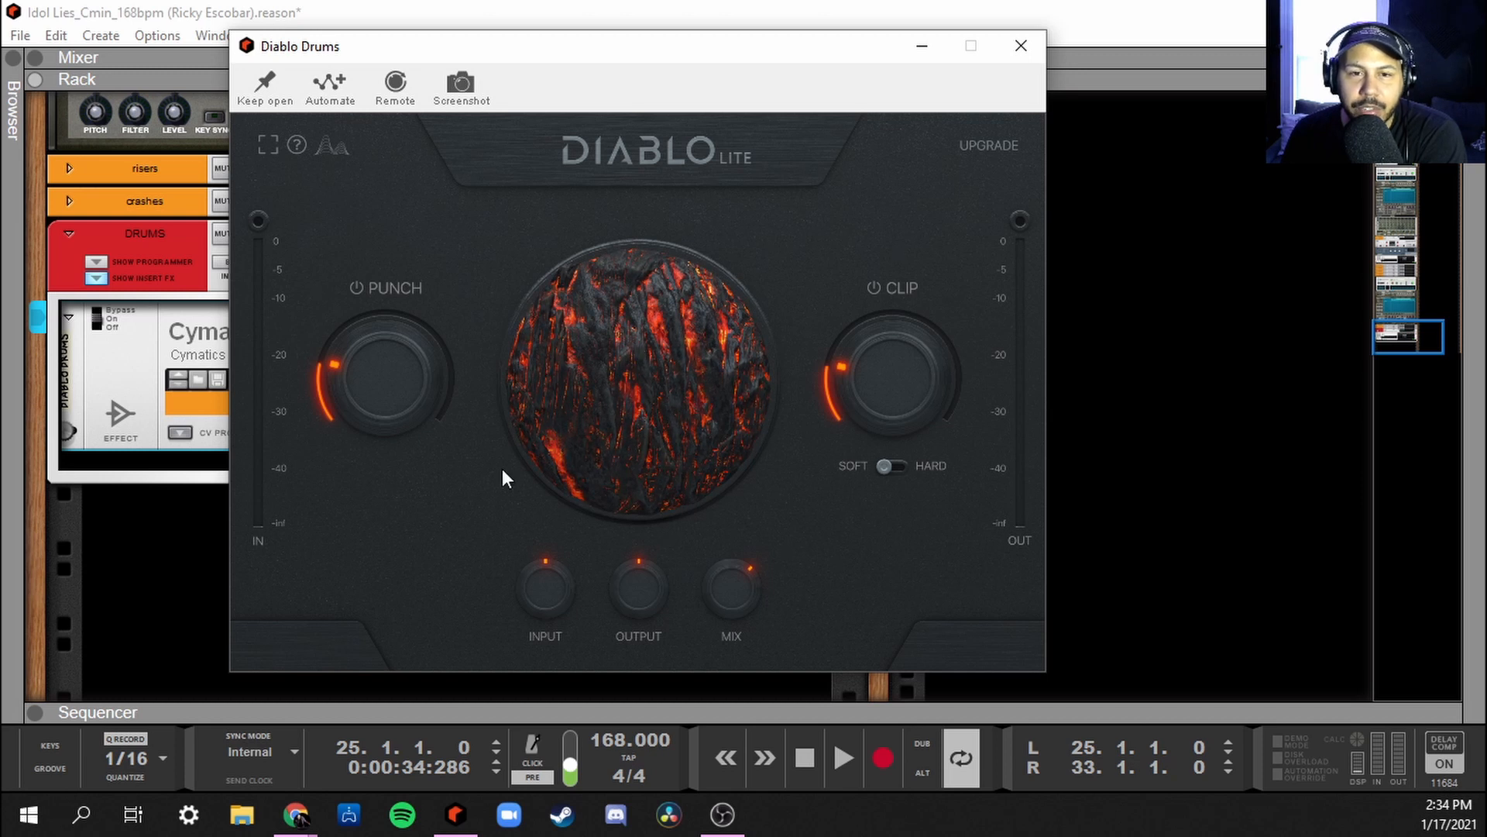
pyautogui.click(1020, 46)
# Hide and show the DRUMS channel's insert effects again, and reopen the Diablo Drums window
pyautogui.click(96, 277)
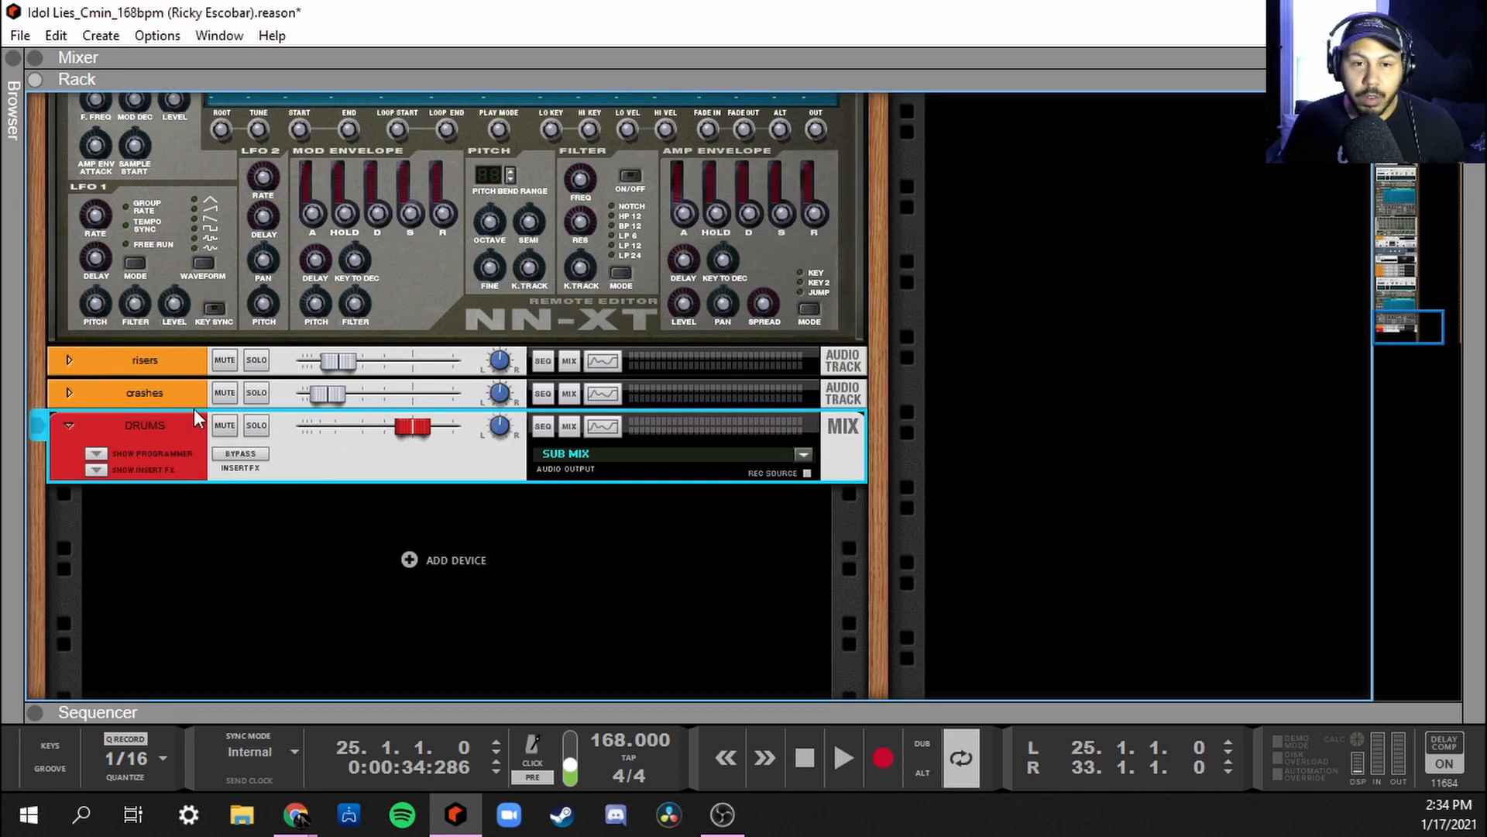
pyautogui.scroll(2, 194, 408)
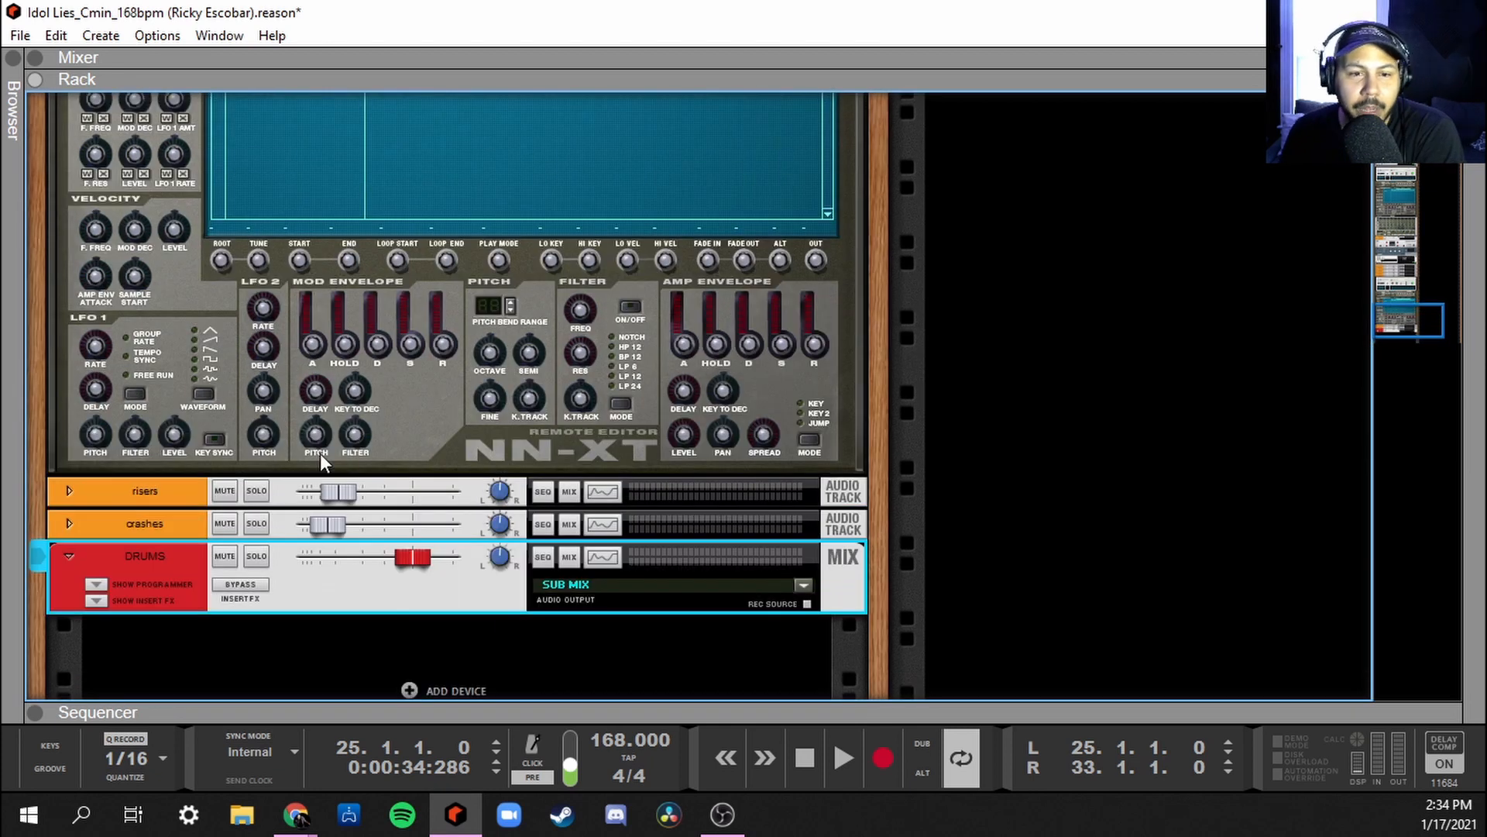
pyautogui.scroll(-1, 399, 469)
pyautogui.click(100, 537)
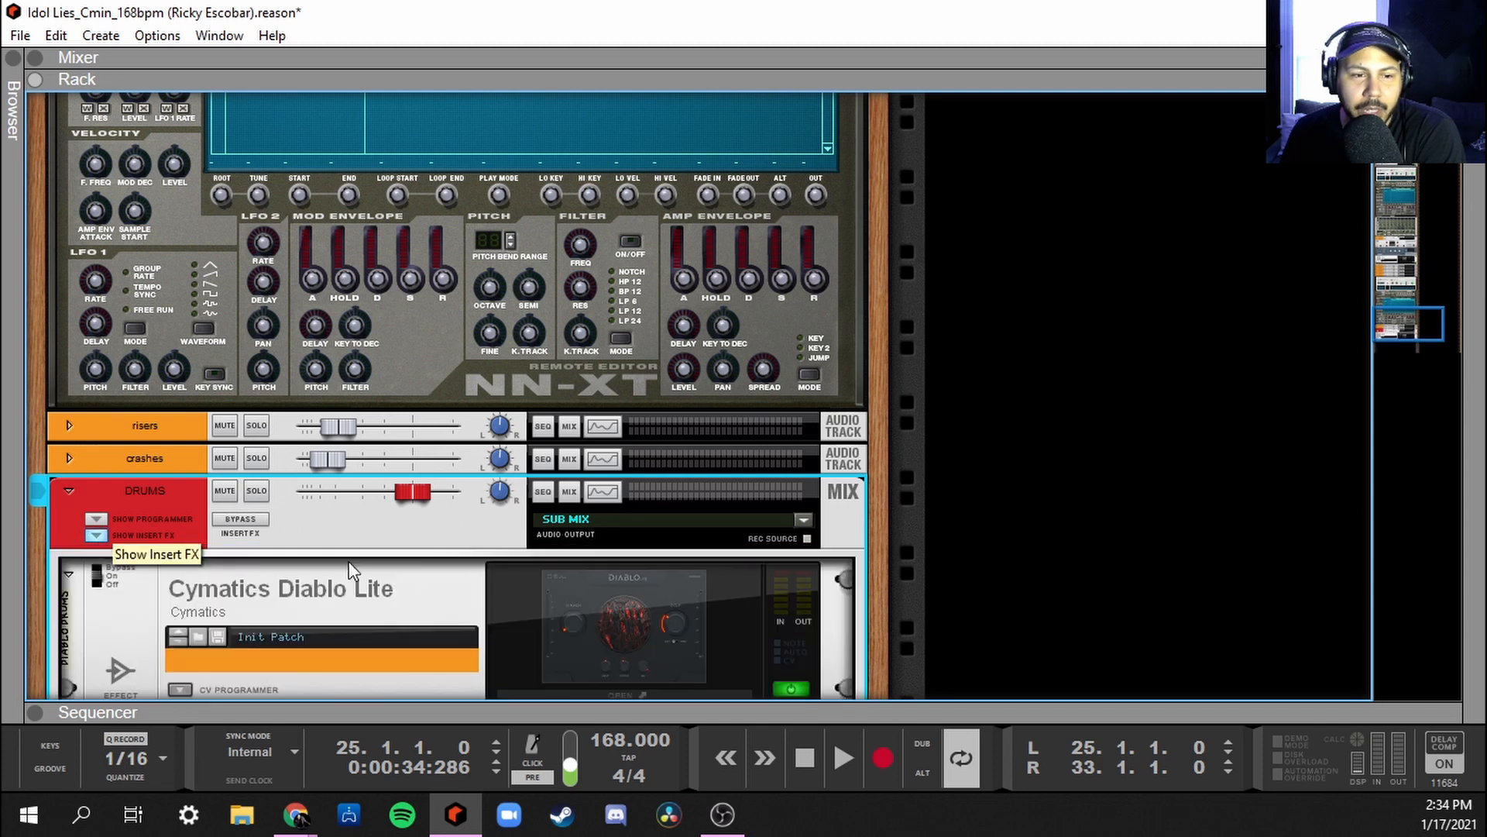
pyautogui.click(626, 694)
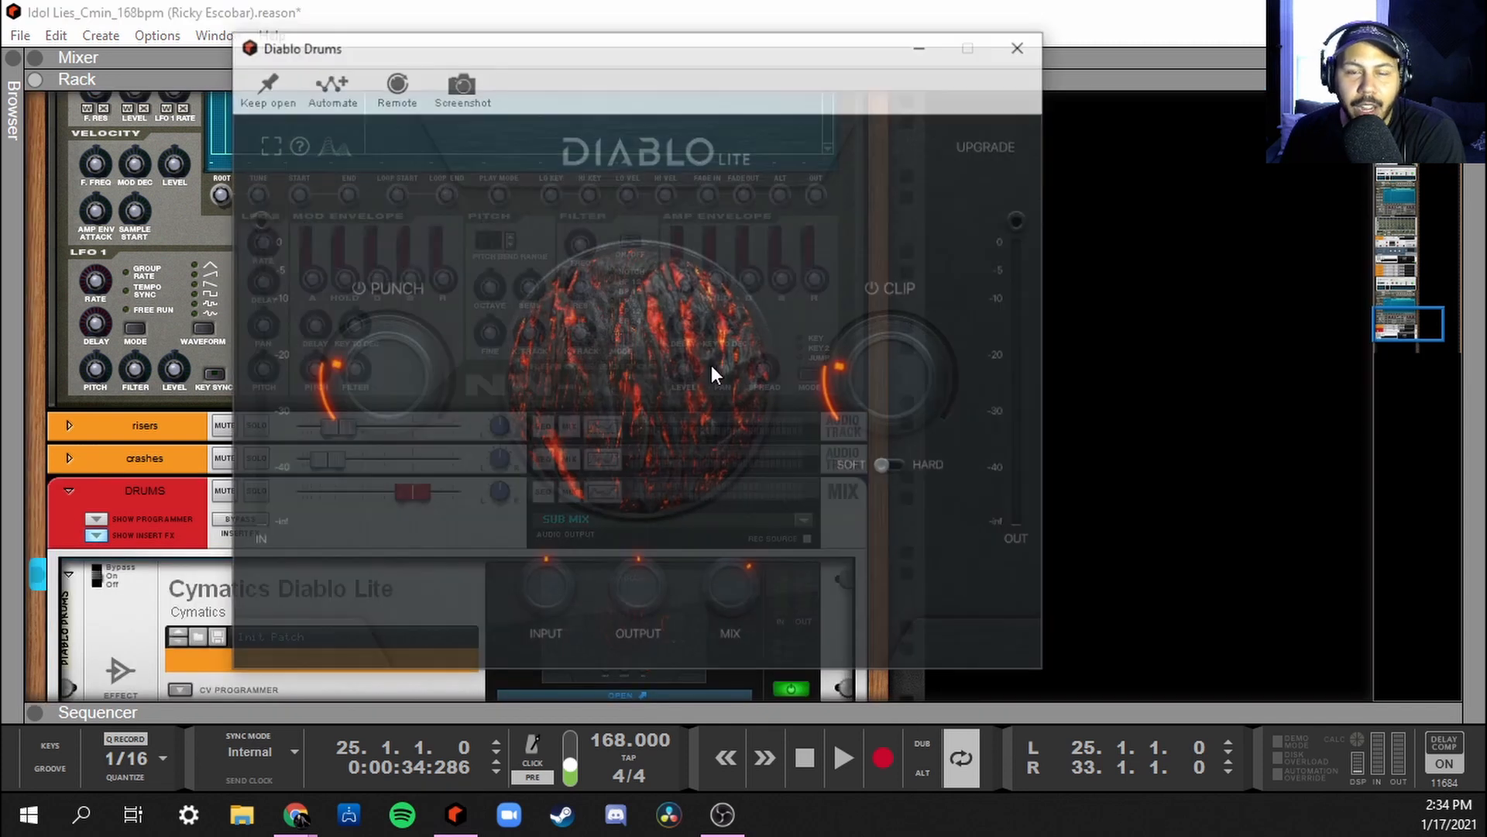
# Open the Cymatics upgrade page in the browser, examine the full Diablo version's features and release details, and switch back to Reason
pyautogui.click(989, 144)
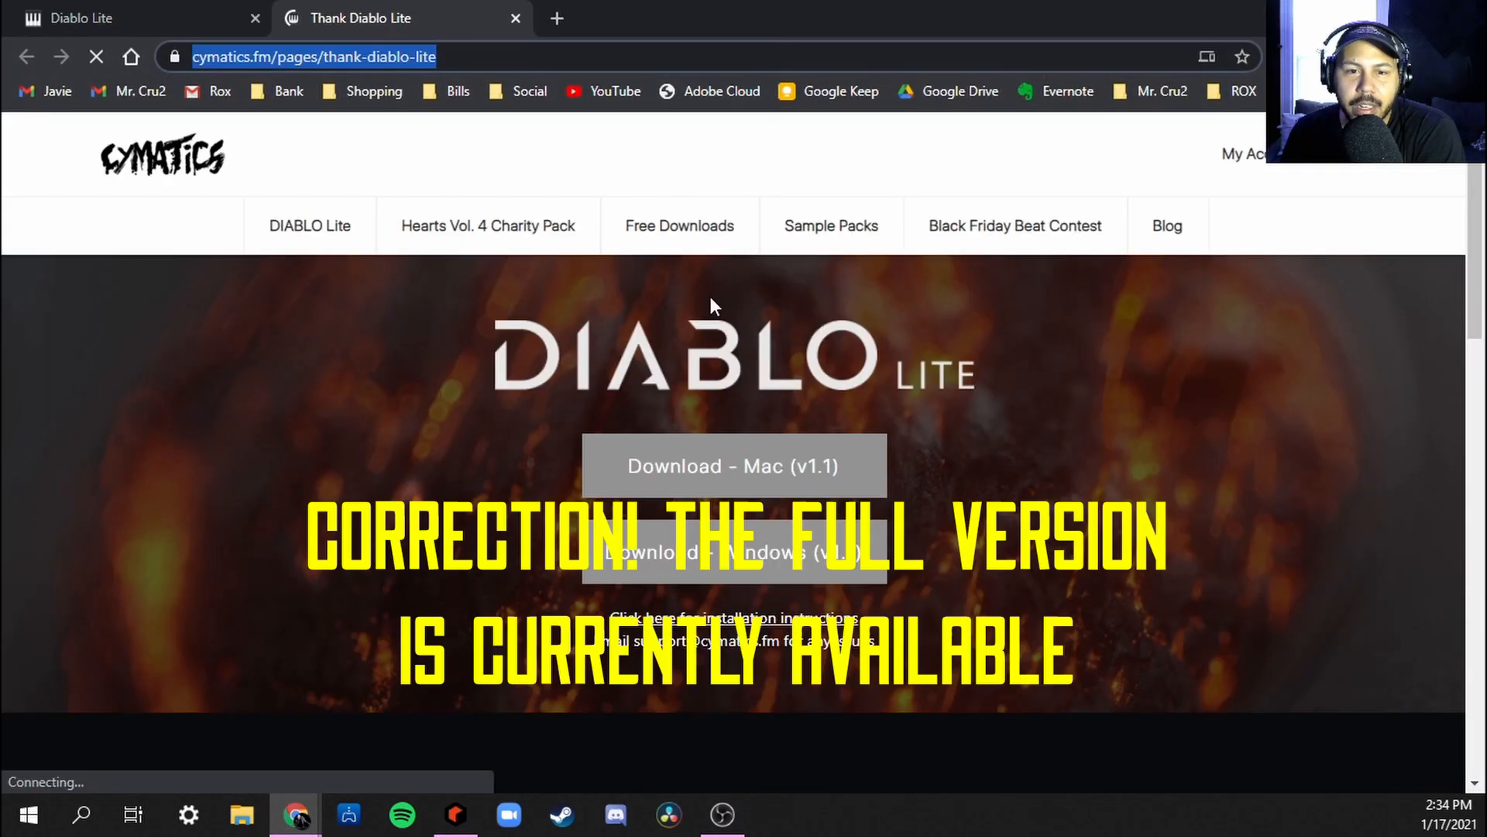
pyautogui.scroll(-8, 527, 474)
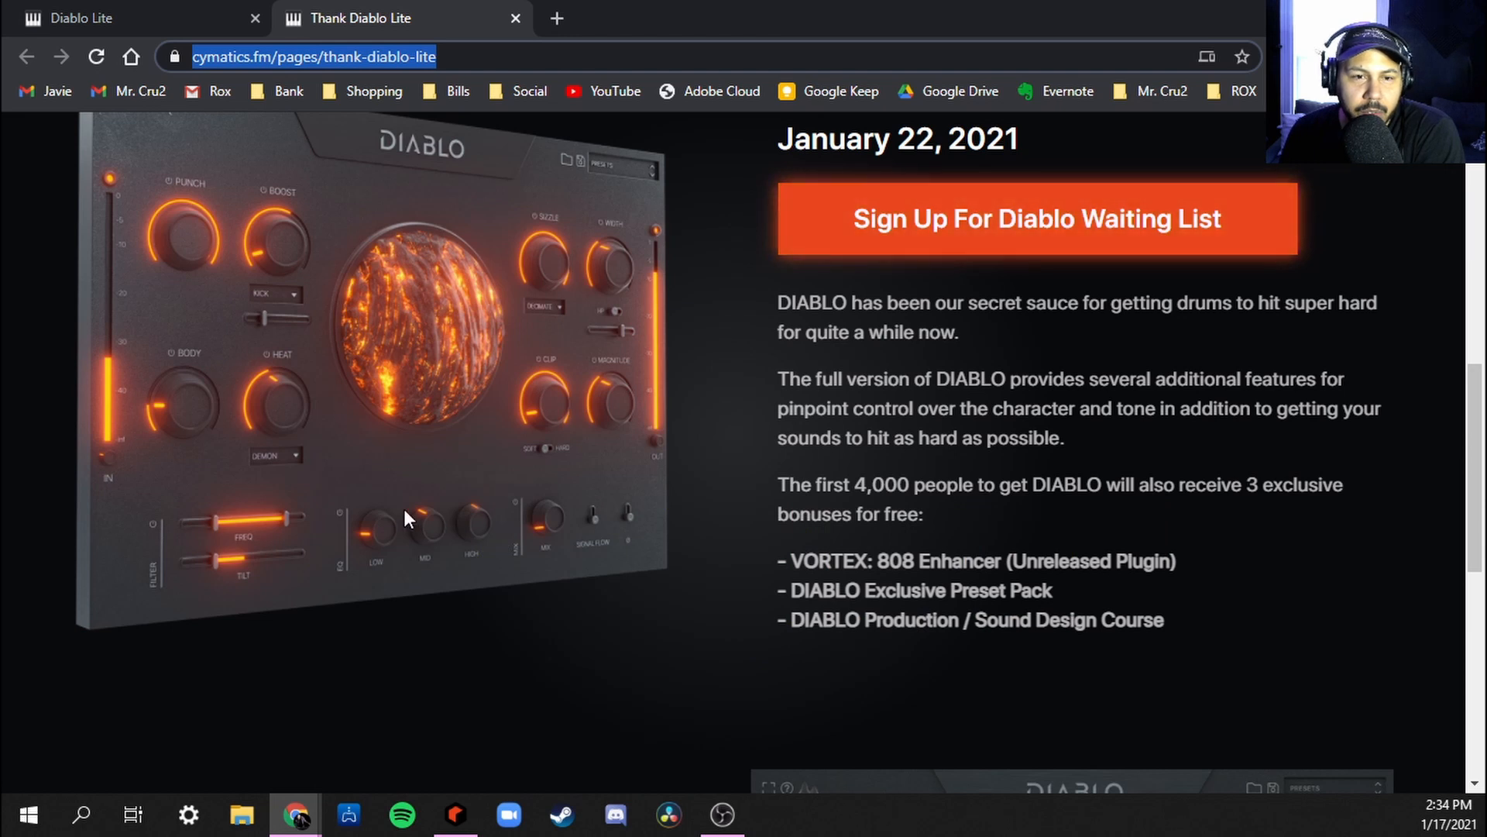
pyautogui.scroll(-5, 403, 508)
pyautogui.scroll(-1, 406, 509)
pyautogui.scroll(15, 406, 509)
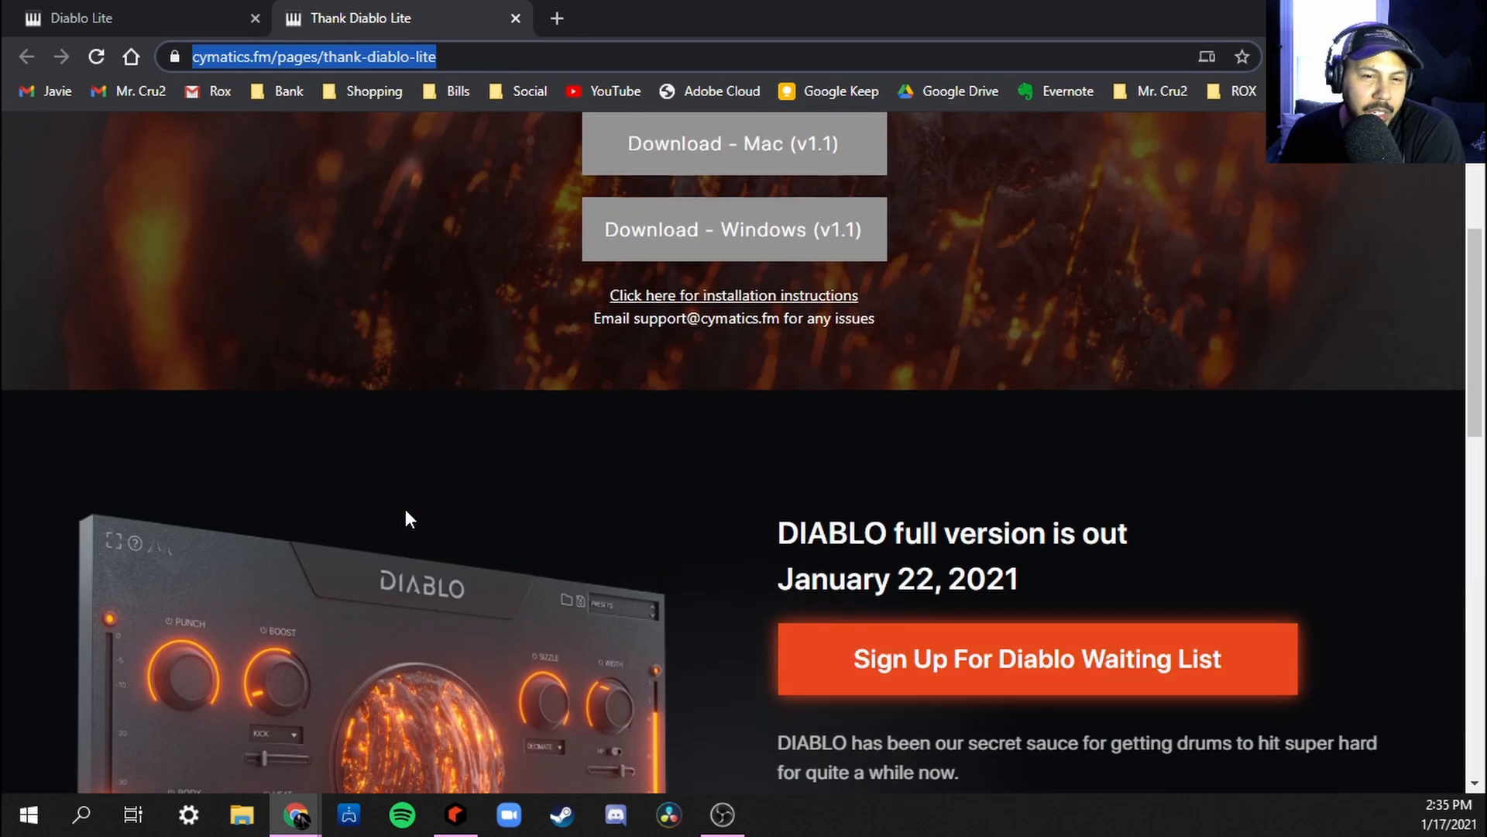
pyautogui.click(137, 15)
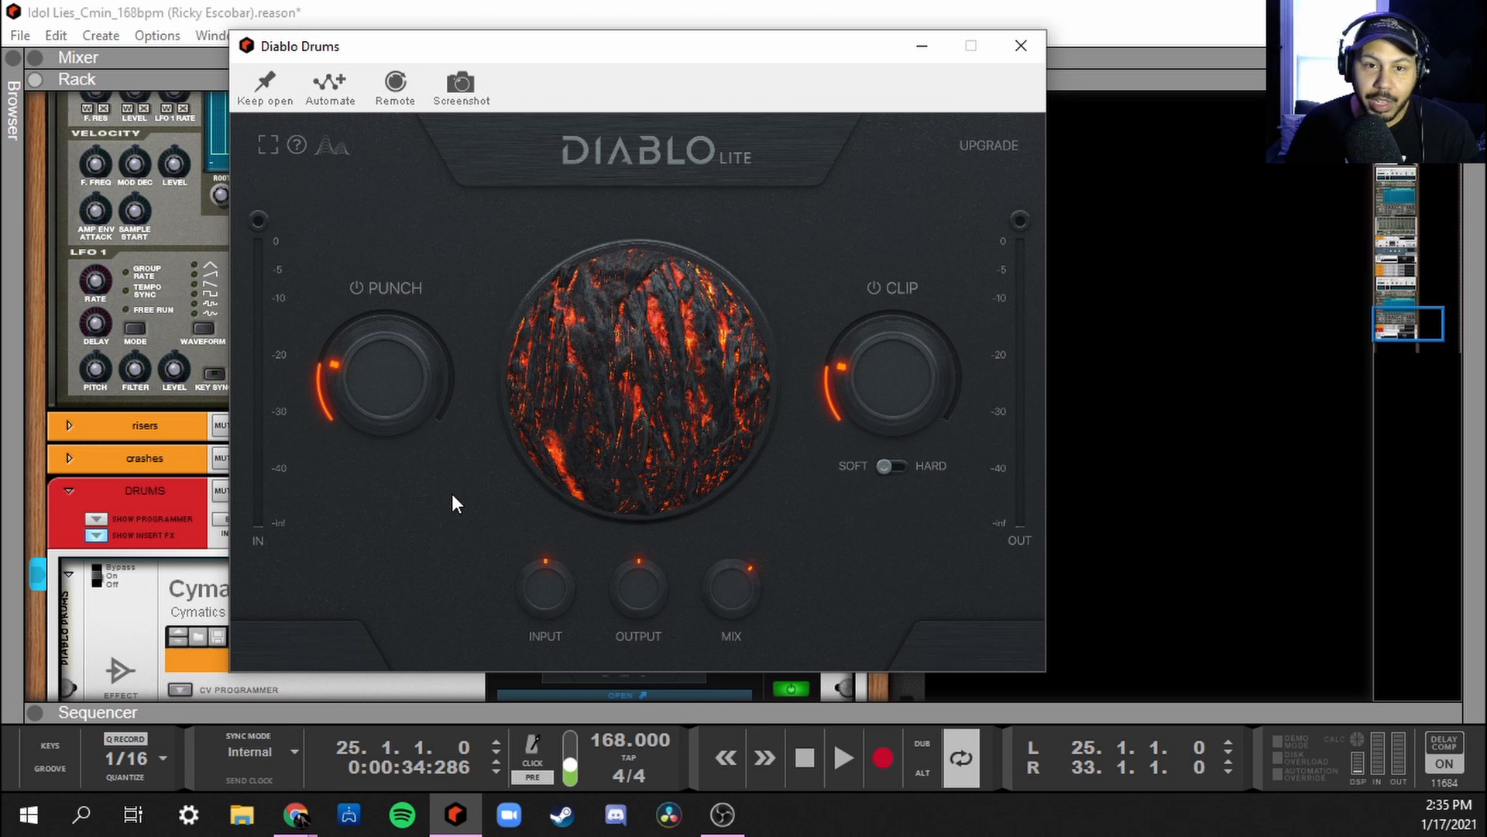
pyautogui.moveTo(859, 378)
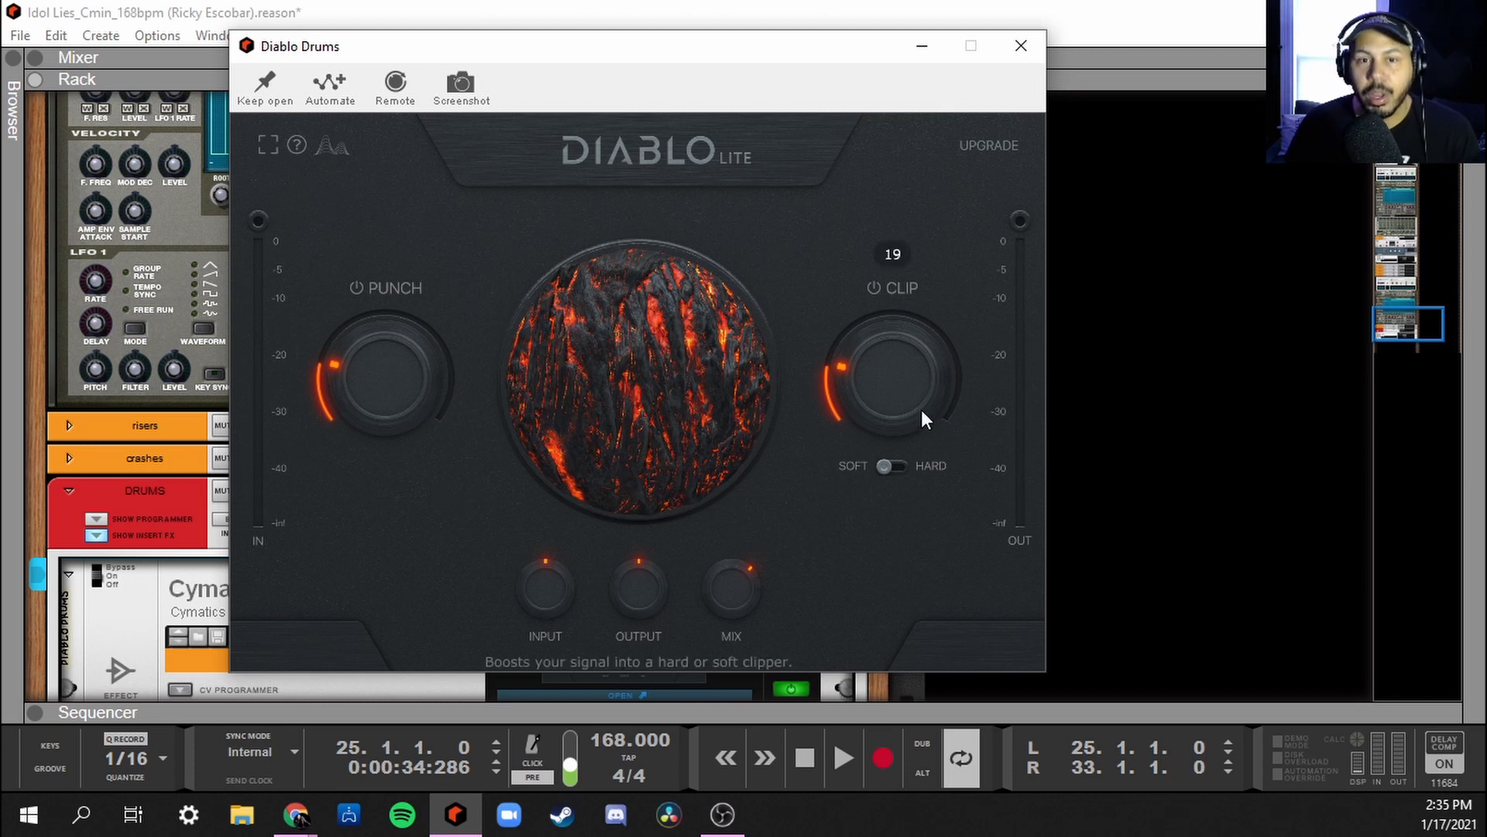